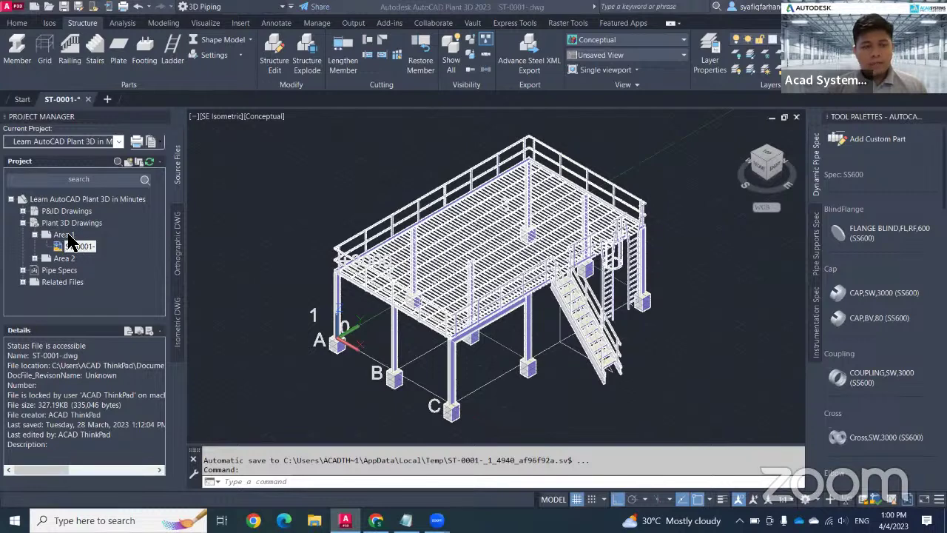
Create a new Plant 3D drawing named EQ-001 in the Area 1 folder.
right_click(68, 235)
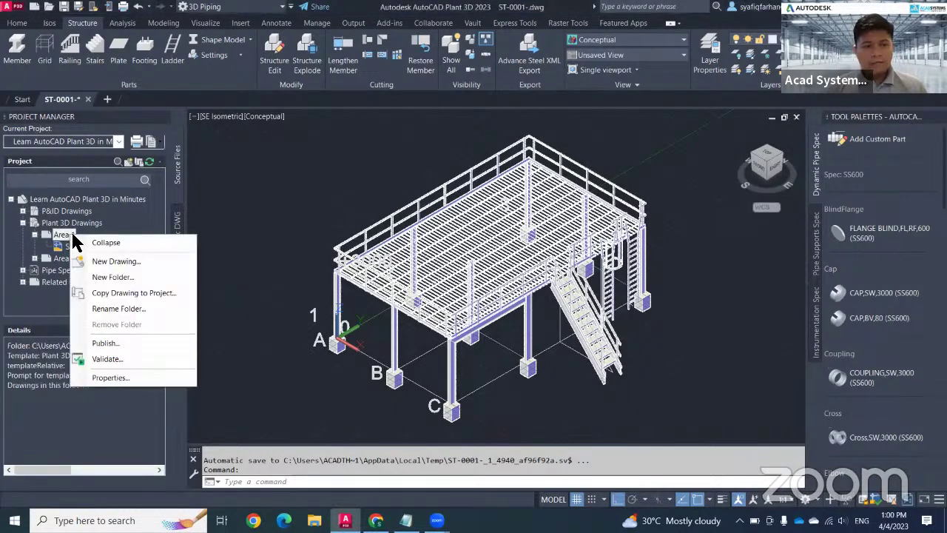
left_click(142, 264)
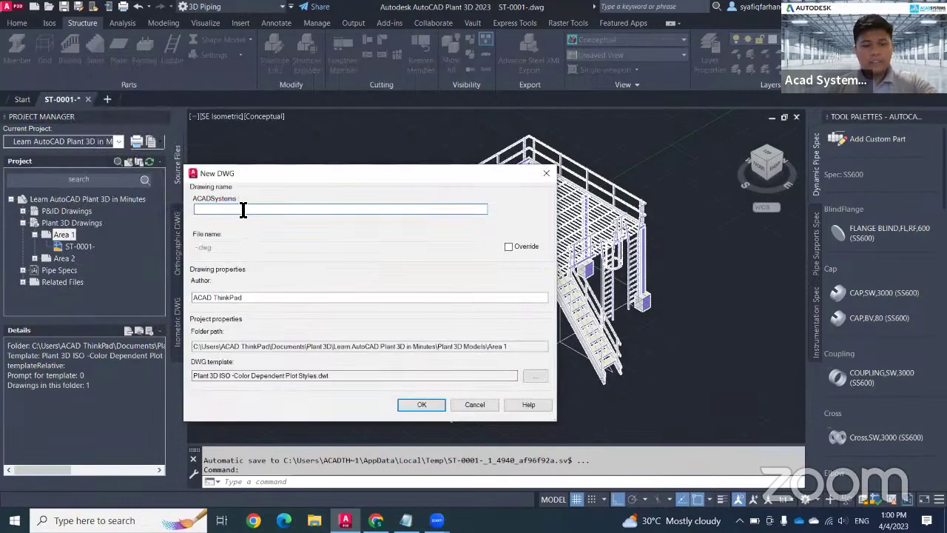
type("EQ001")
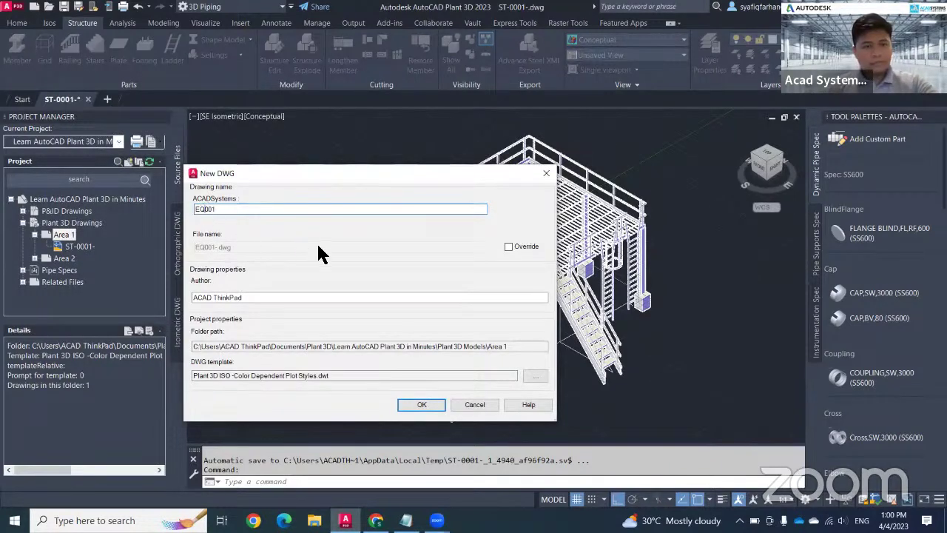
type("-")
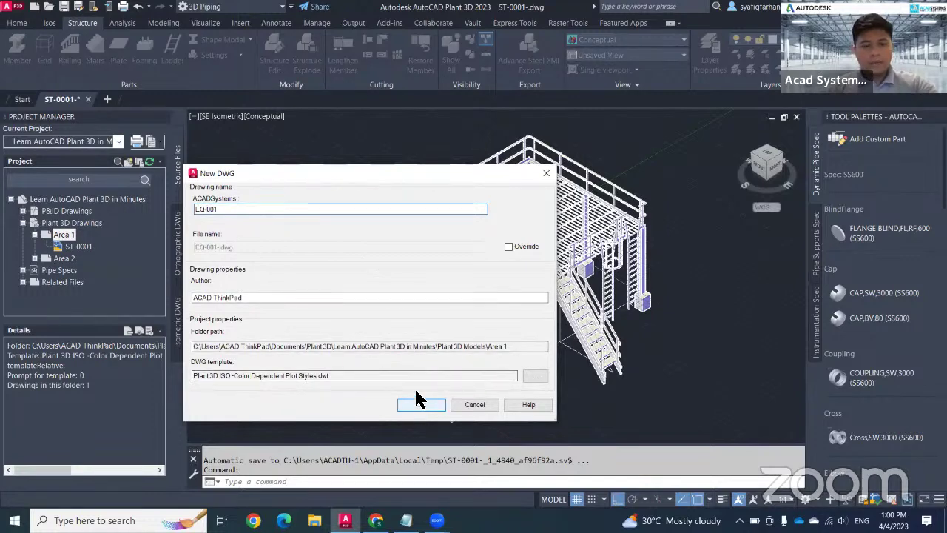
left_click(416, 403)
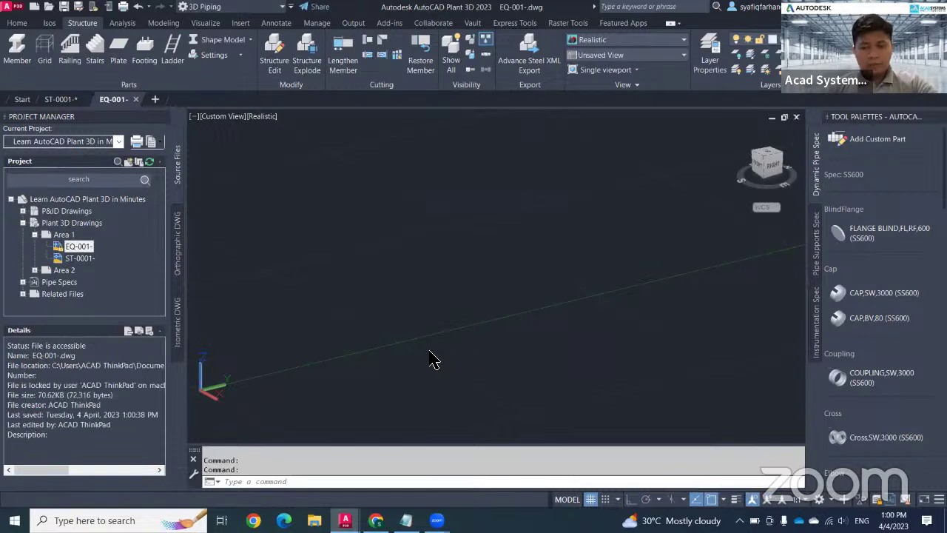
Start attaching a DWG with XREF and back out of AREA 1 to the Learn AutoCAD Plant 3D folder.
middle_click_drag(429, 350, 461, 354, "shift")
type("x")
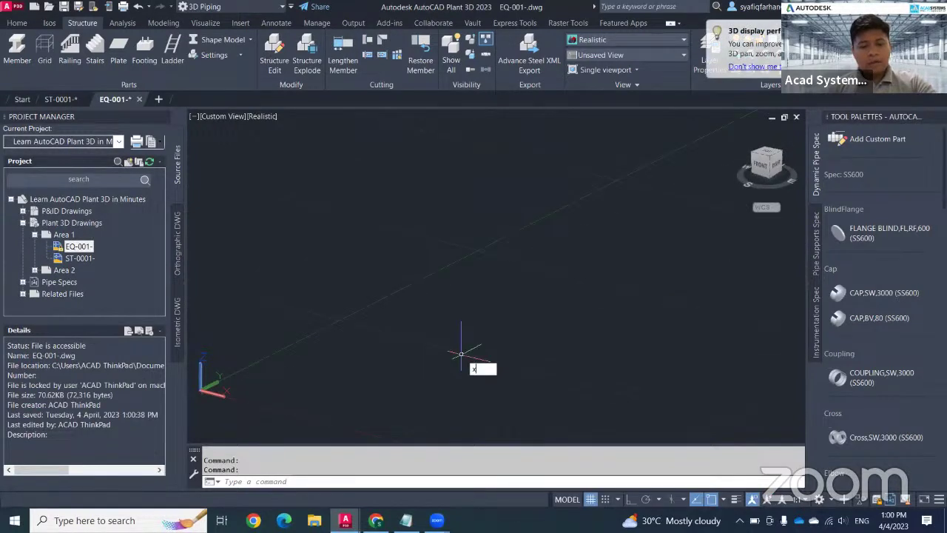
type("REF")
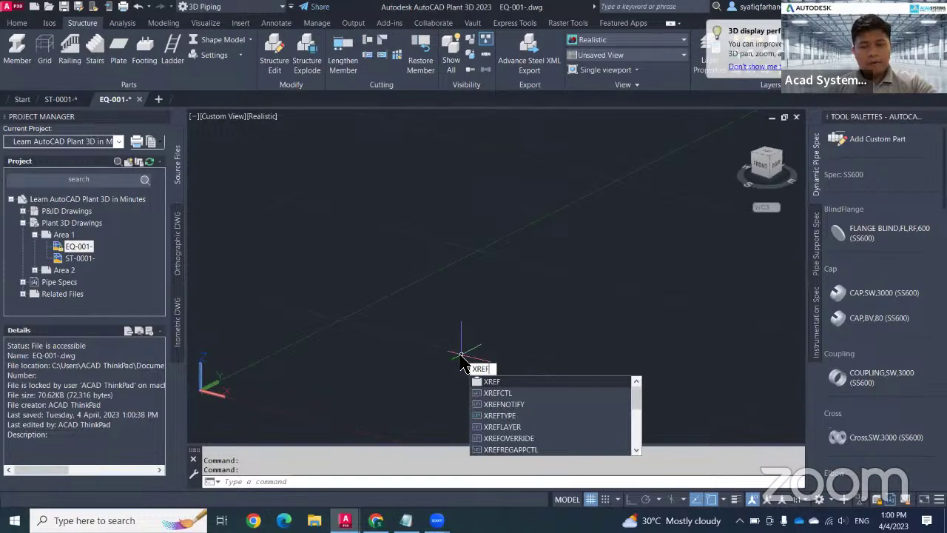
key("Return")
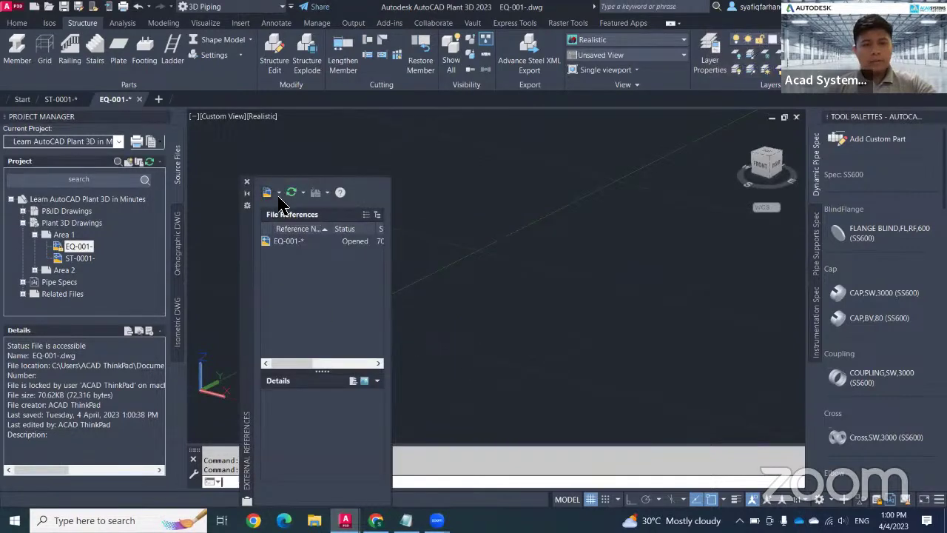
left_click(271, 194)
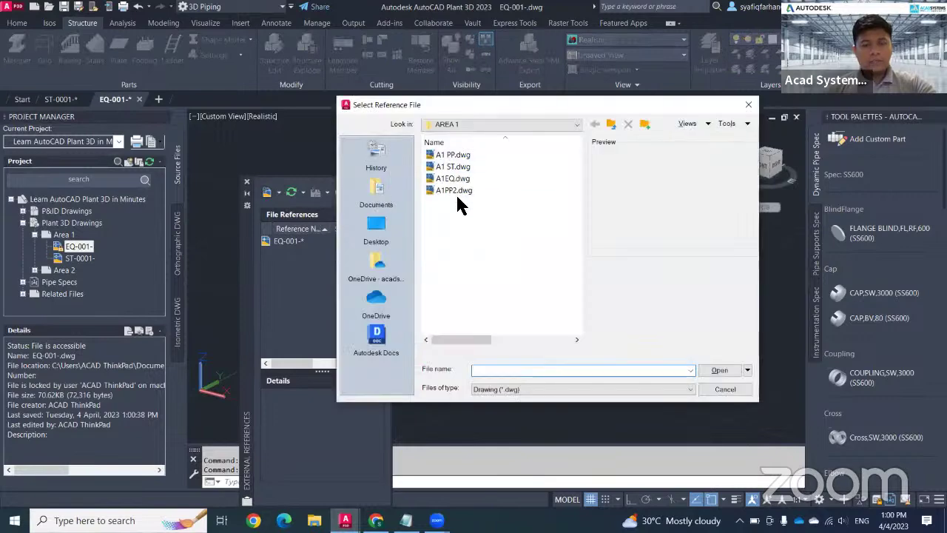
left_click(608, 126)
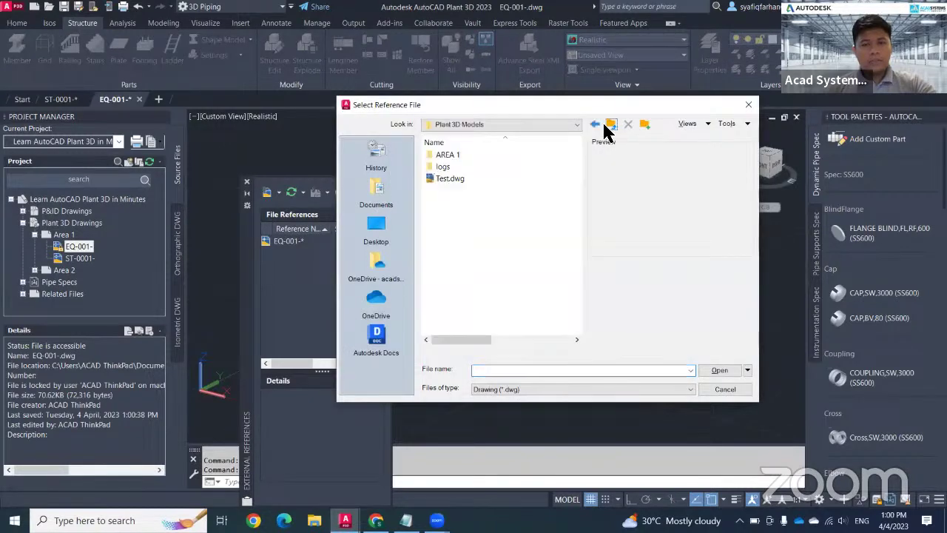
left_click(606, 129)
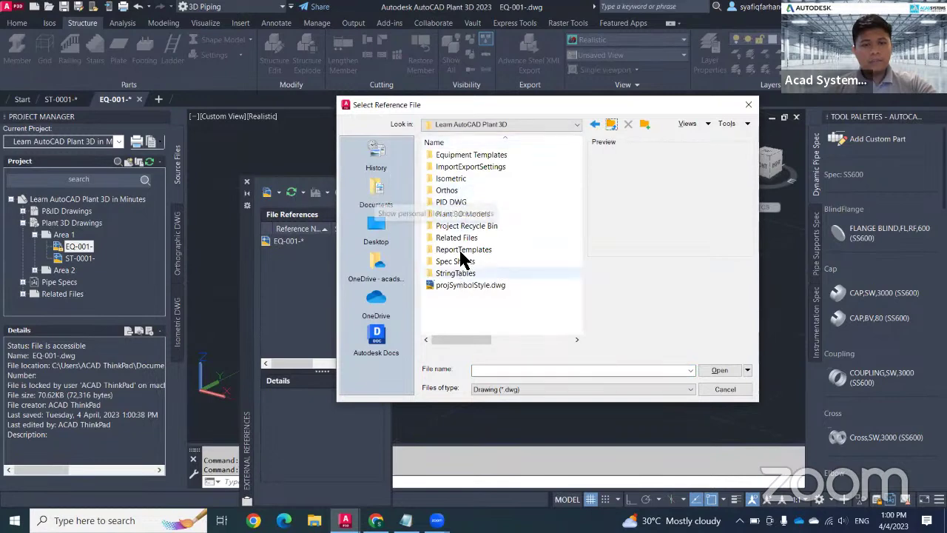
double_click(462, 214)
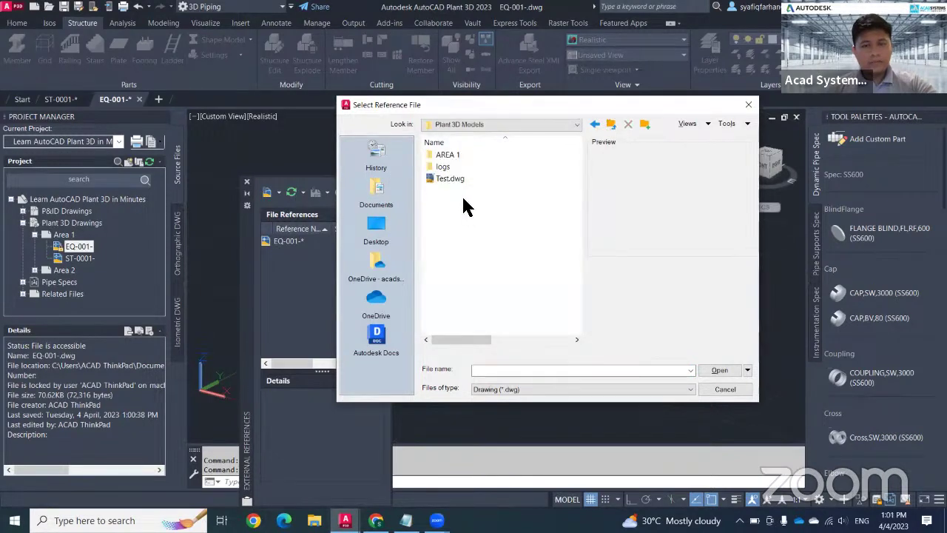
double_click(450, 154)
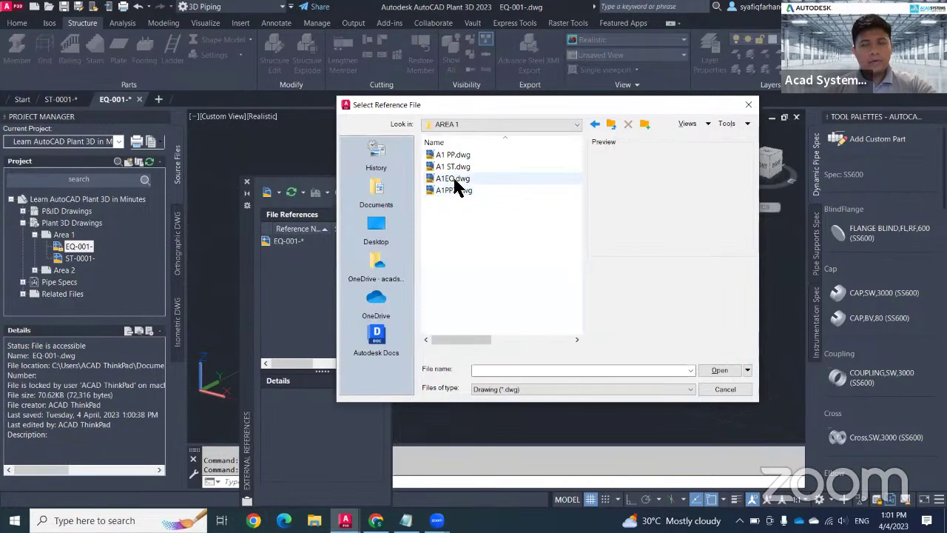
left_click(608, 125)
left_click(609, 127)
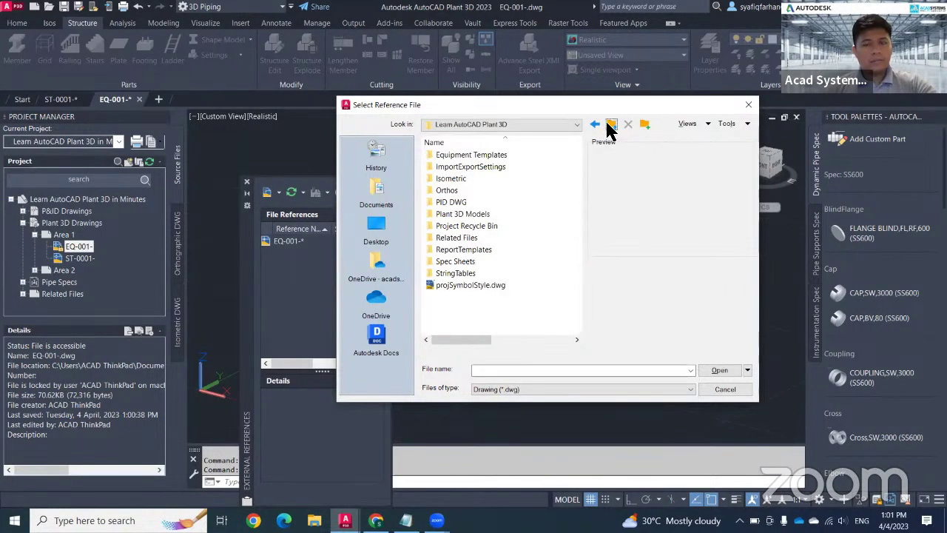
Browse through Documents and Plant 3D to the Plant 3D Models Area 1 folder of the Learn AutoCAD Plant 3D in Minutes project.
left_click(609, 128)
scroll(462, 307, "down", 5)
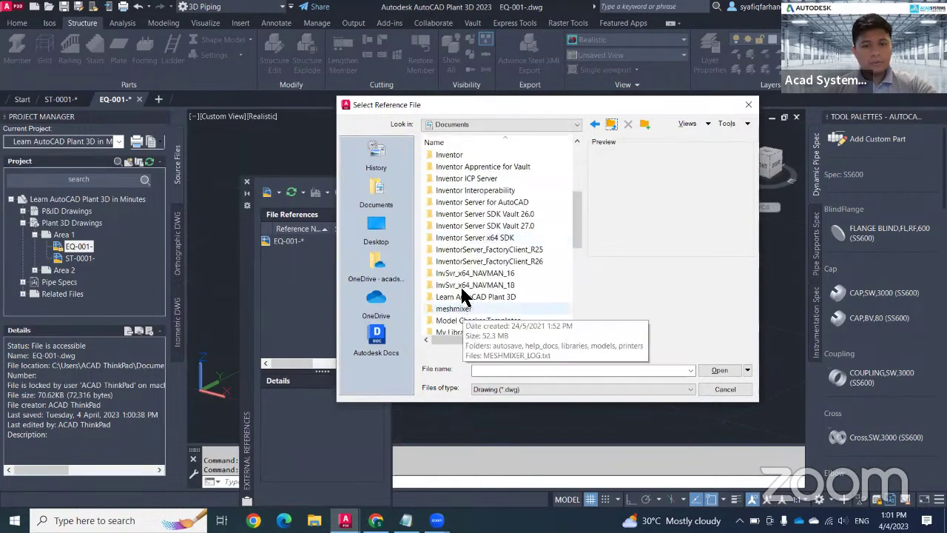
left_click(463, 295)
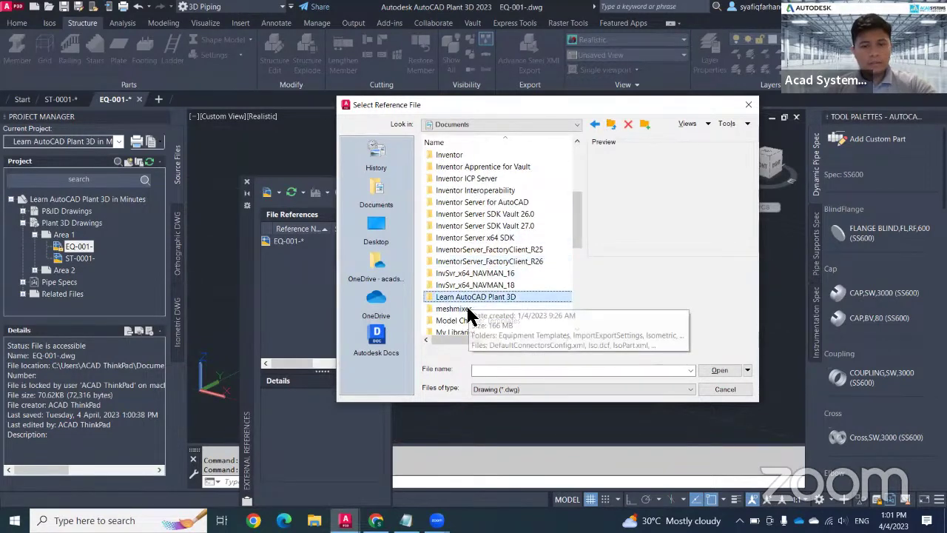
scroll(466, 303, "down", 4)
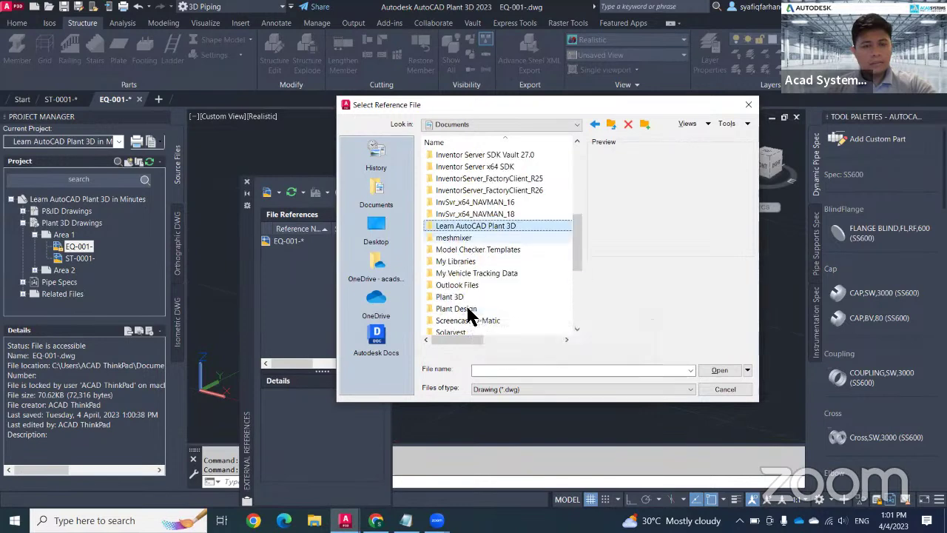
double_click(466, 156)
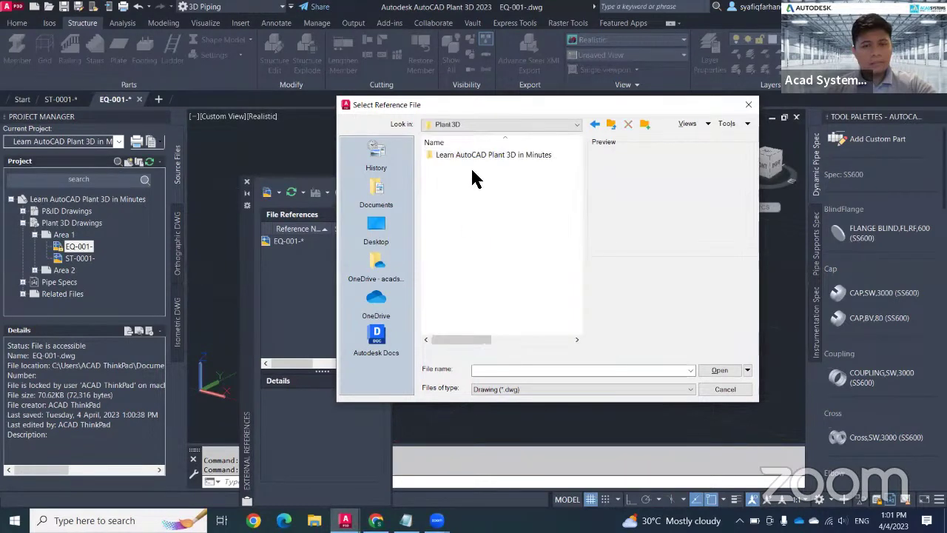
double_click(472, 154)
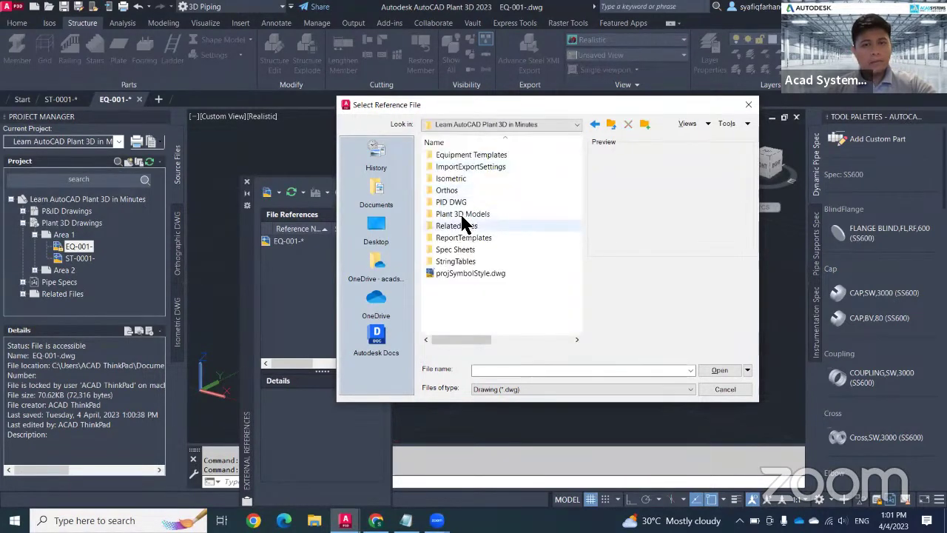
double_click(462, 213)
double_click(450, 154)
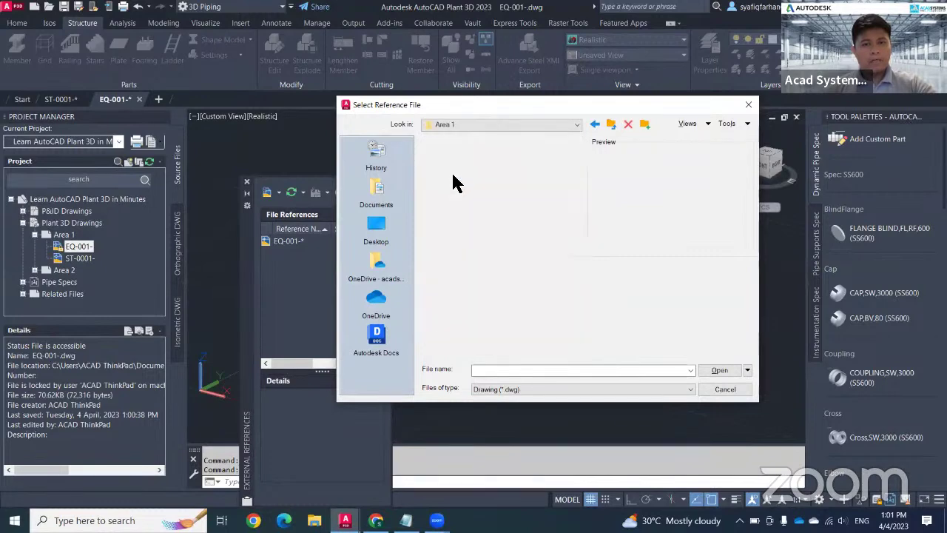
Attach ST-0001-.dwg as a relative-path reference at 0,0,0 with scale 1, and bring up the equipment commands.
left_click(455, 169)
left_click(714, 370)
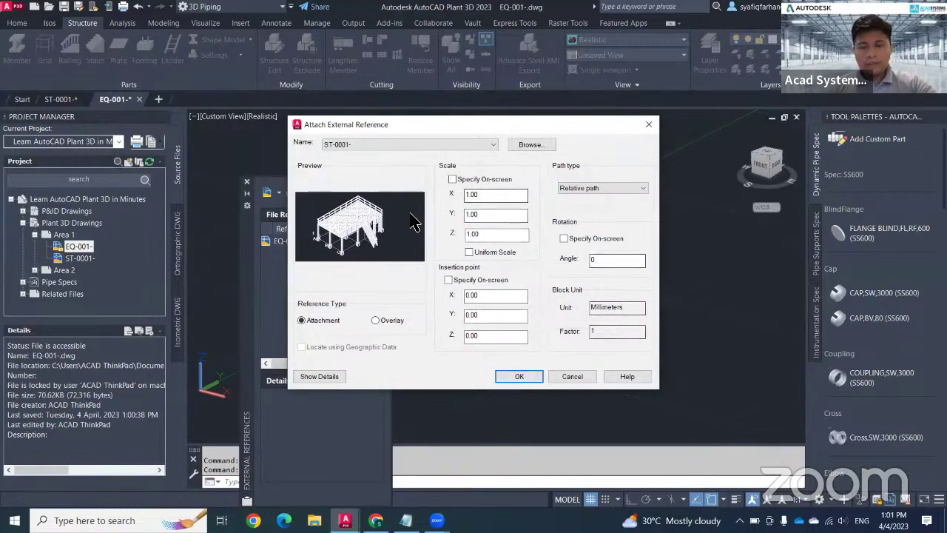
left_click(520, 377)
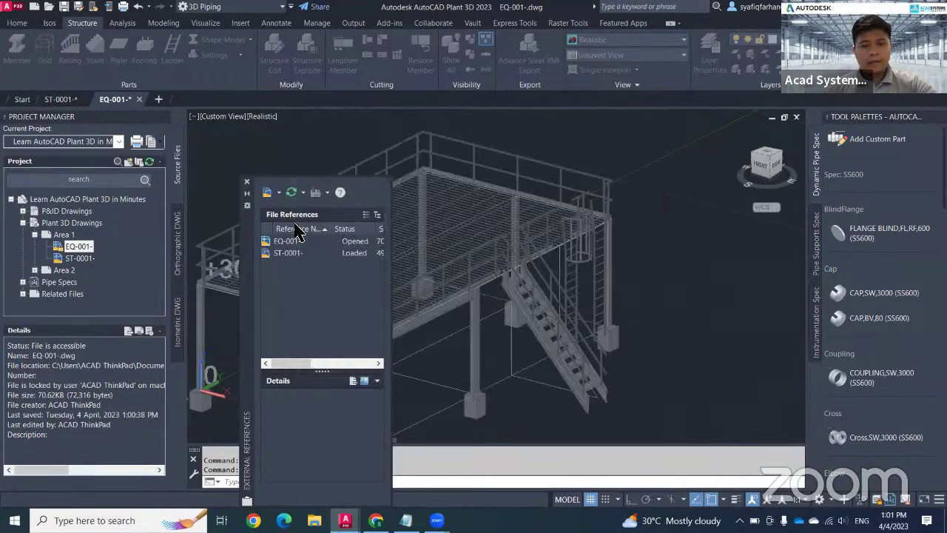
left_click(247, 181)
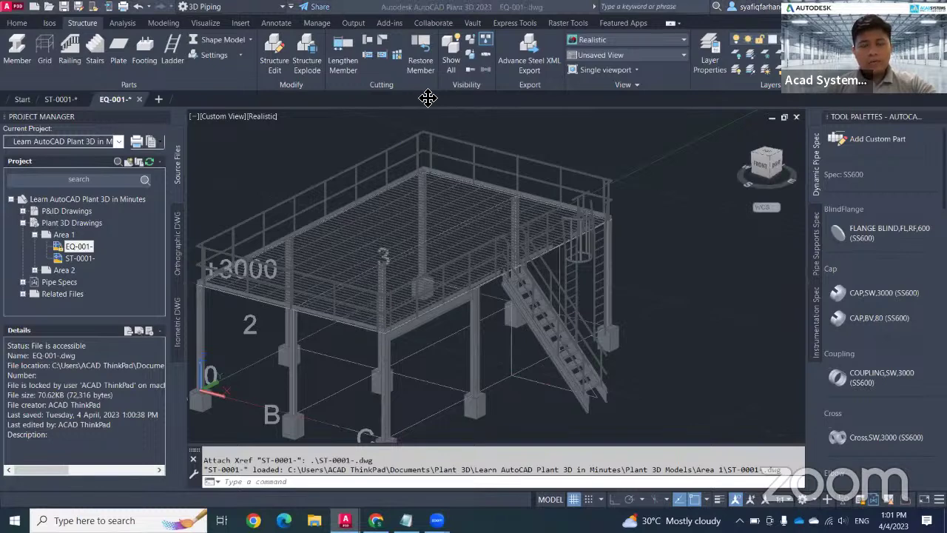
left_click(17, 26)
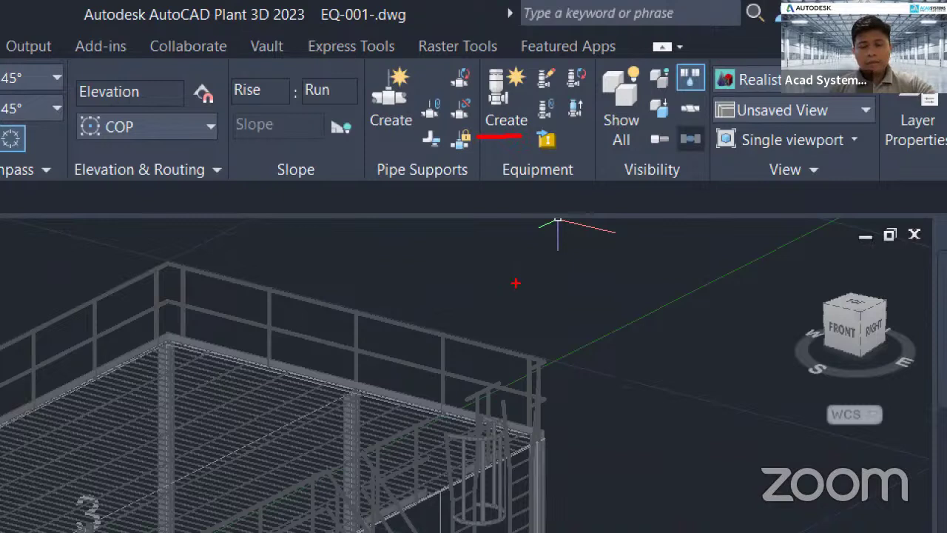
left_click_drag(537, 93, 563, 92)
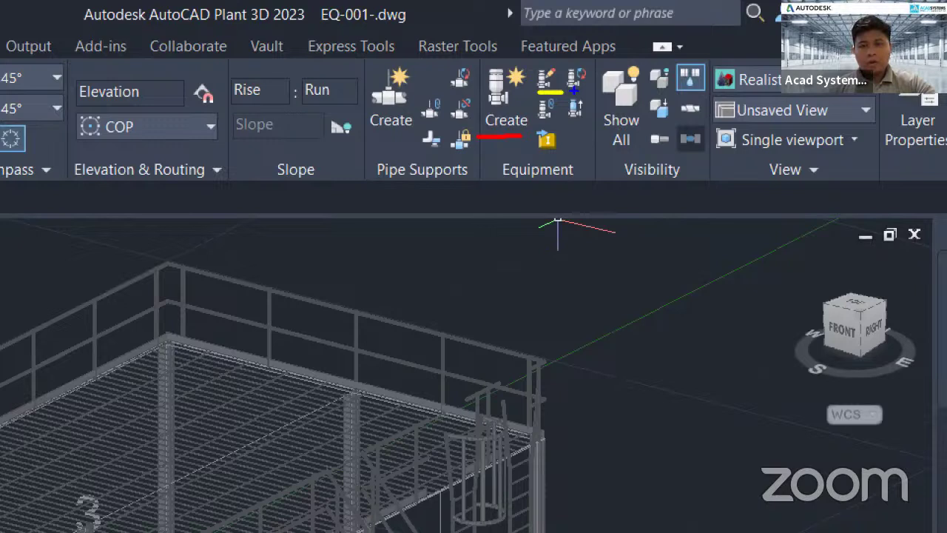
left_click_drag(567, 94, 589, 94)
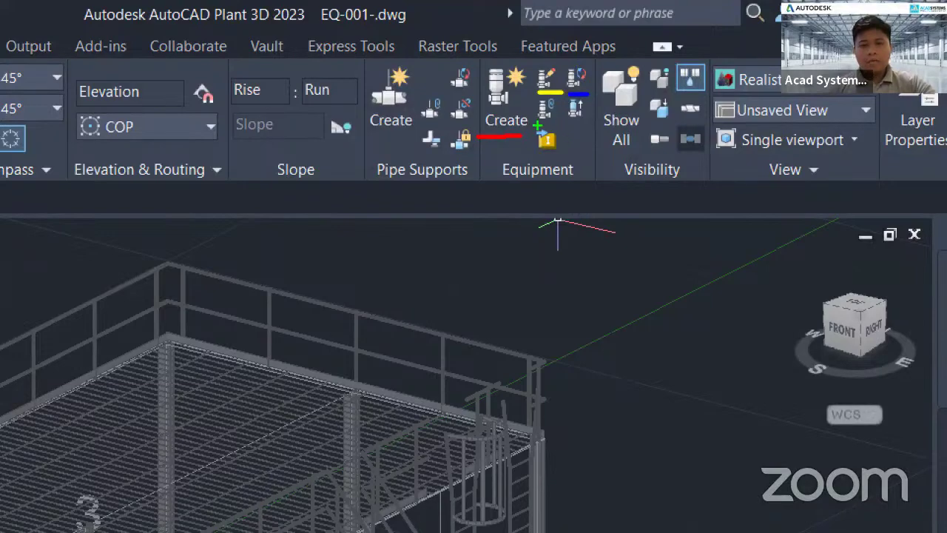
left_click_drag(530, 125, 590, 126)
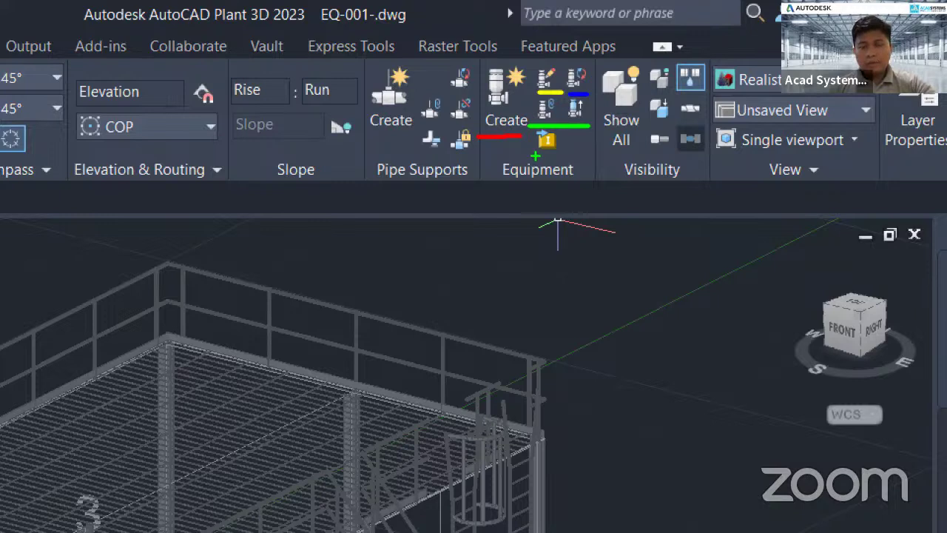
left_click_drag(549, 155, 568, 154)
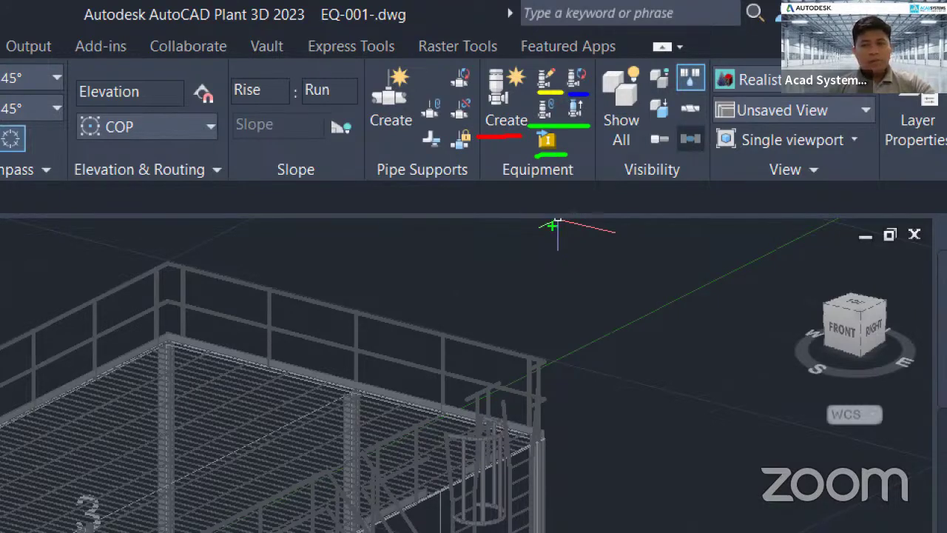
left_click_drag(491, 142, 475, 145)
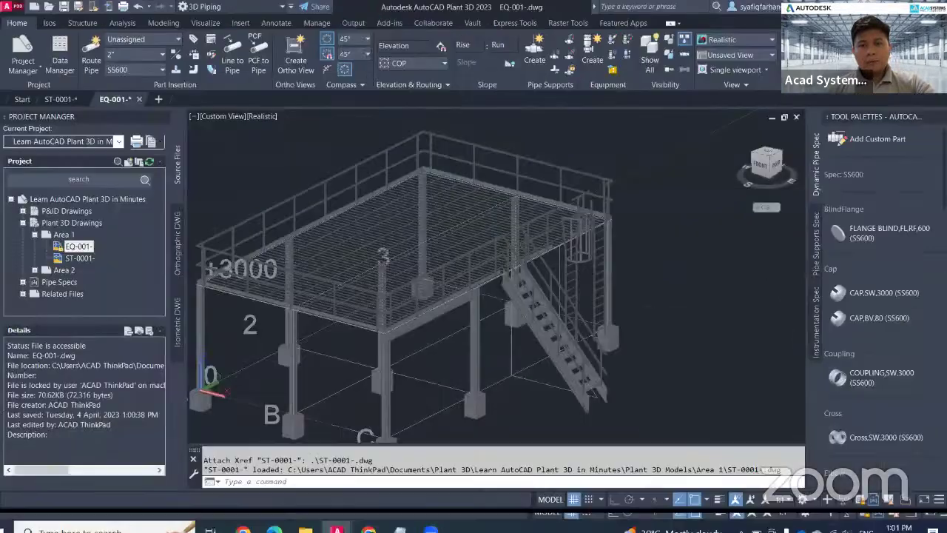
Start creating equipment and choose Centrifugal Pump as the equipment type.
scroll(588, 349, "up", 2)
middle_click_drag(588, 349, 608, 297)
middle_click_drag(601, 332, 573, 335, "shift")
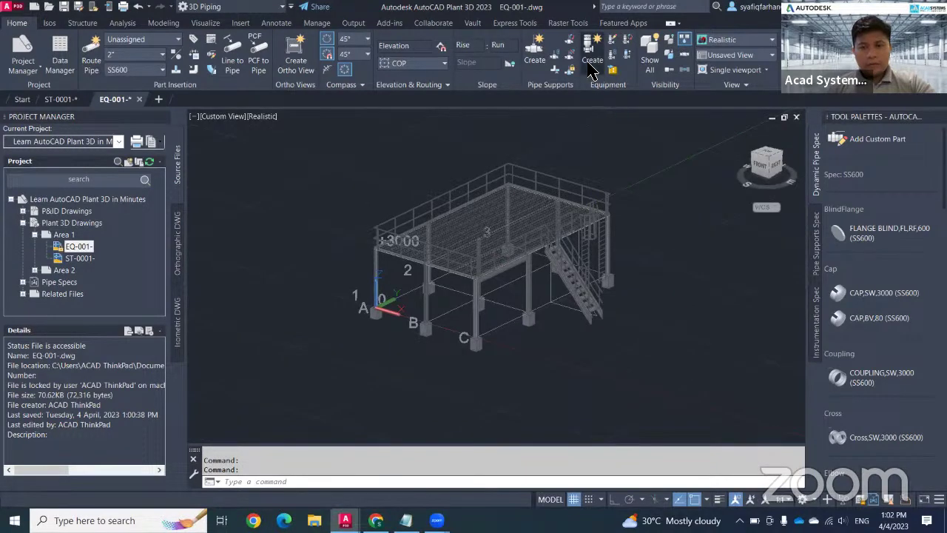
left_click(589, 65)
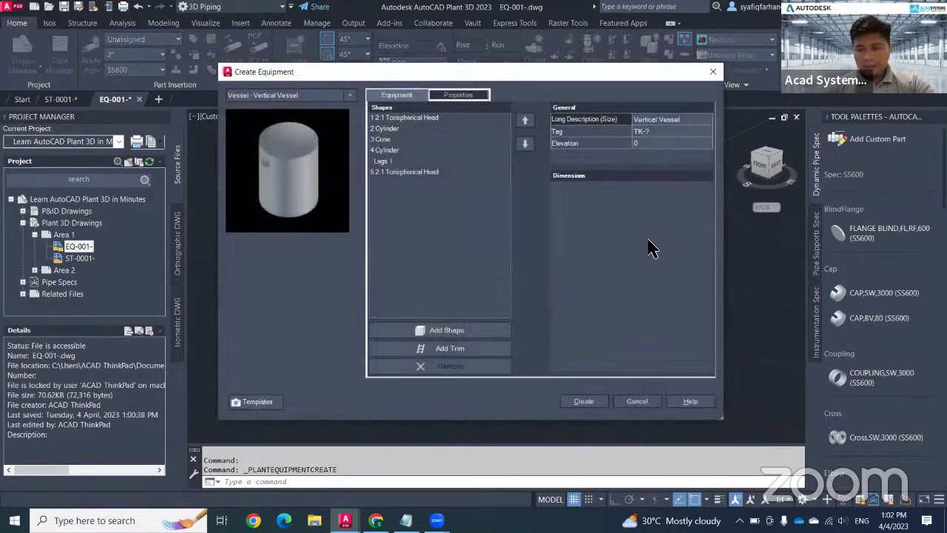
left_click(349, 96)
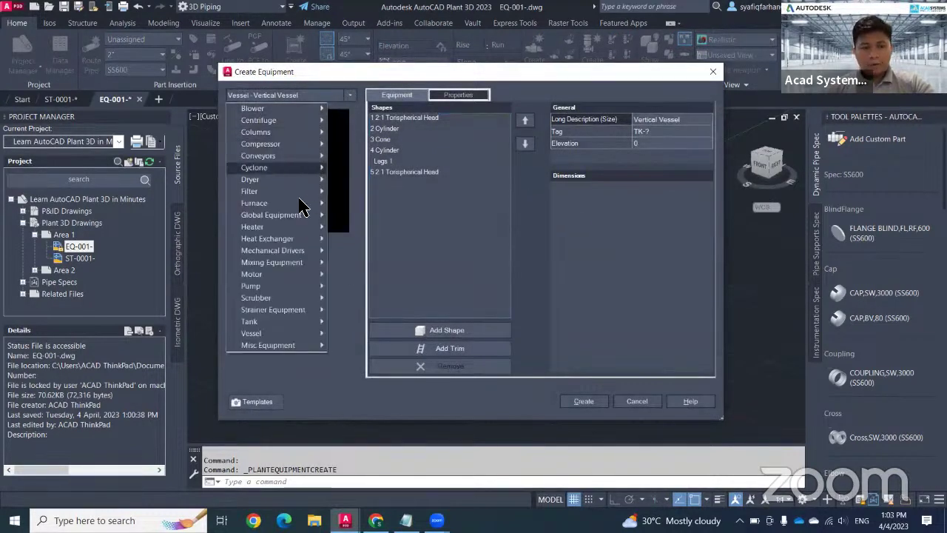
mouse_move(289, 345)
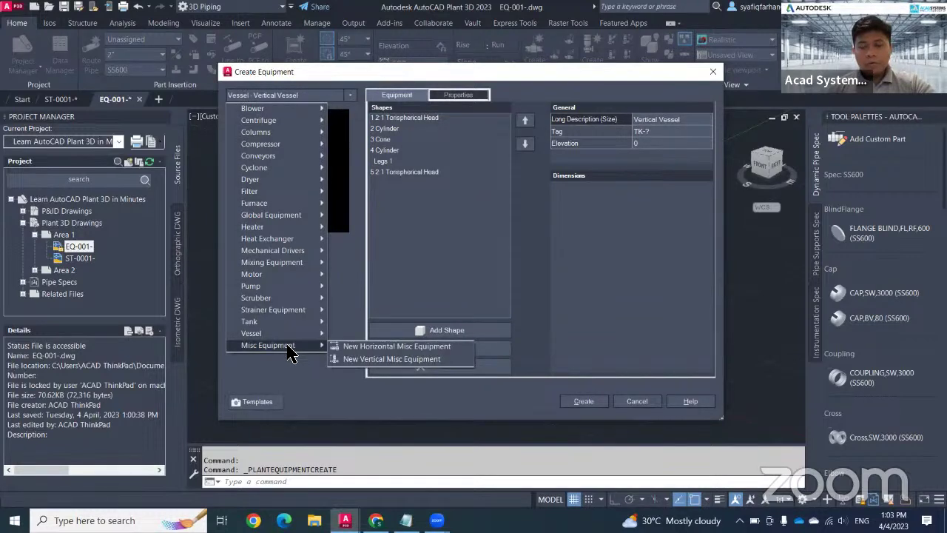
mouse_move(289, 291)
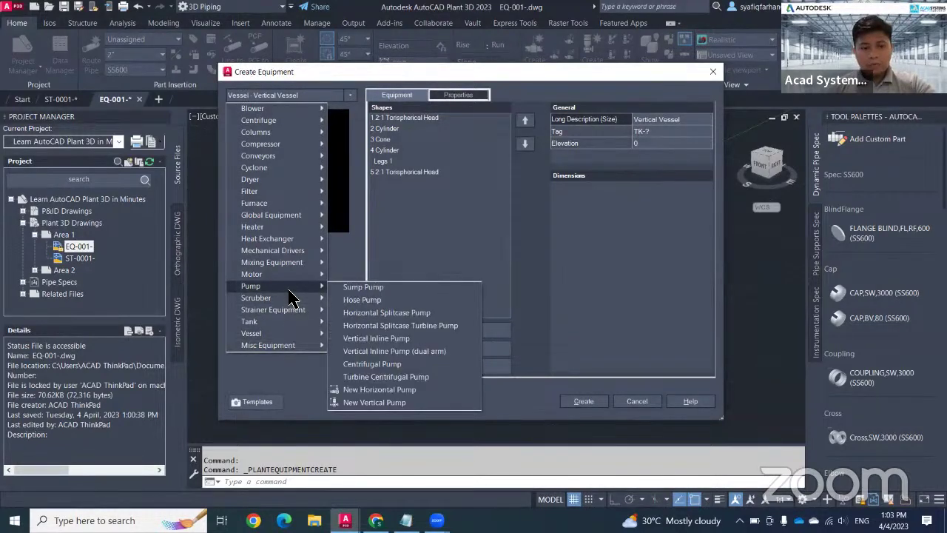
left_click(366, 364)
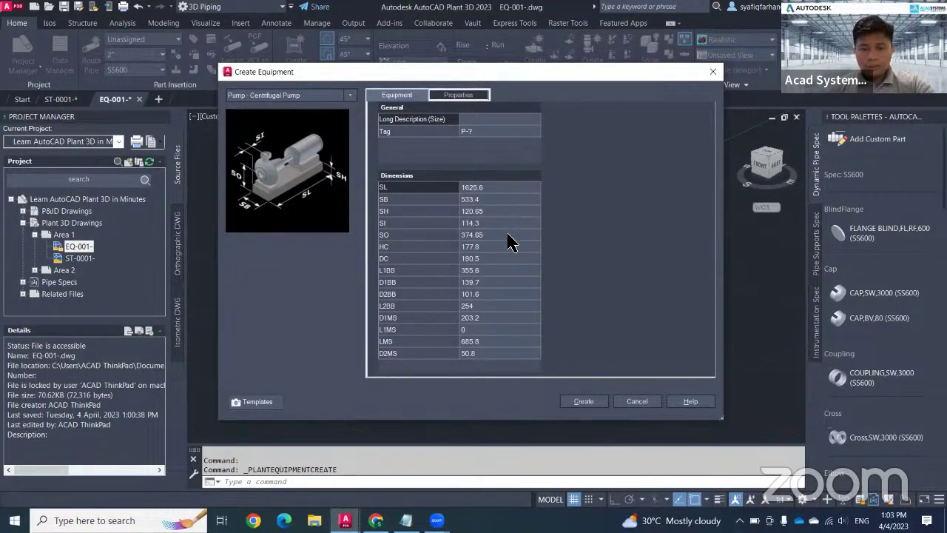
Examine what the centrifugal pump's SB, SH, HC, L1BB, D1BB and D2MS dimensions control in the preview.
left_click(500, 189)
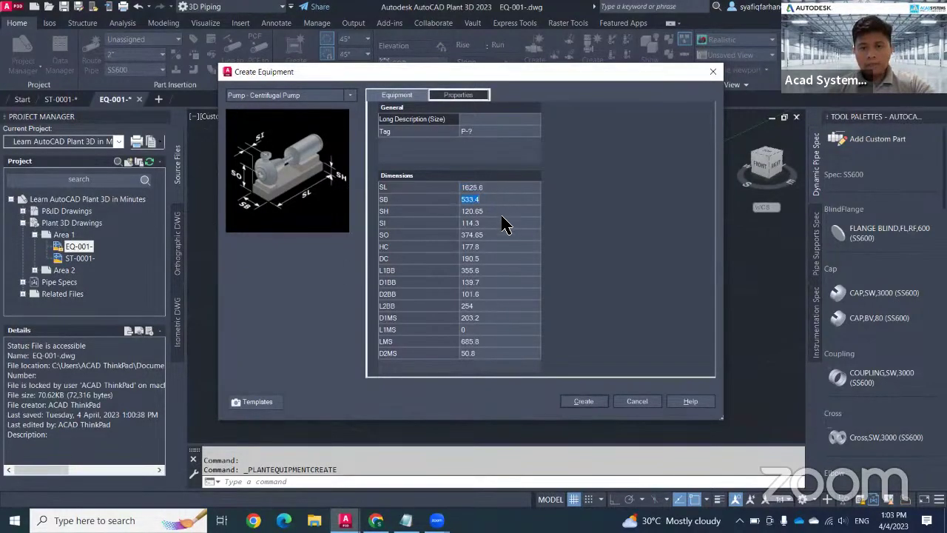
left_click(501, 211)
left_click(502, 247)
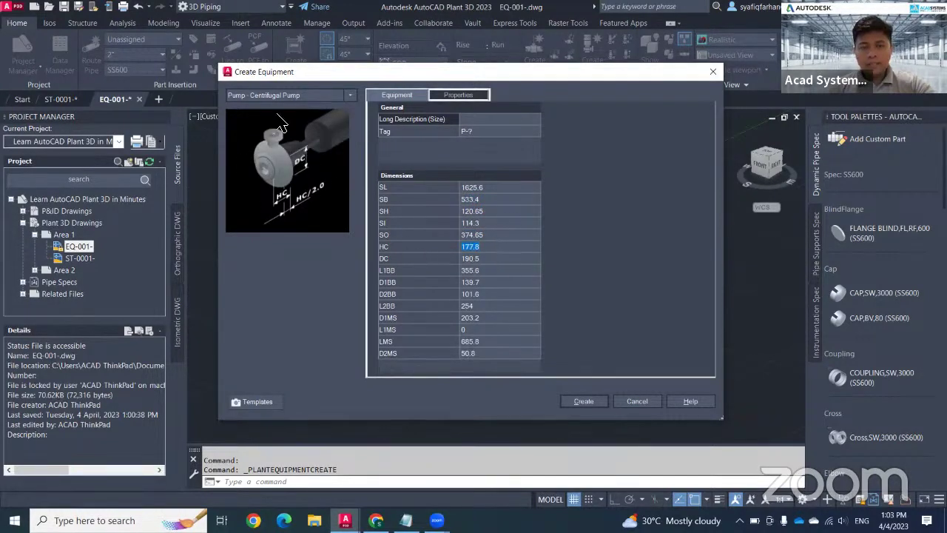
left_click(509, 271)
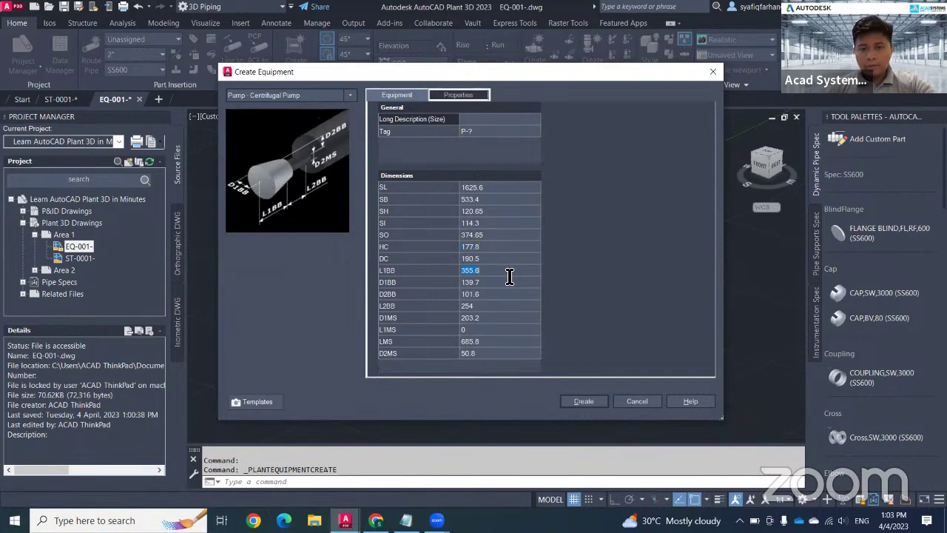
left_click(509, 282)
left_click(503, 353)
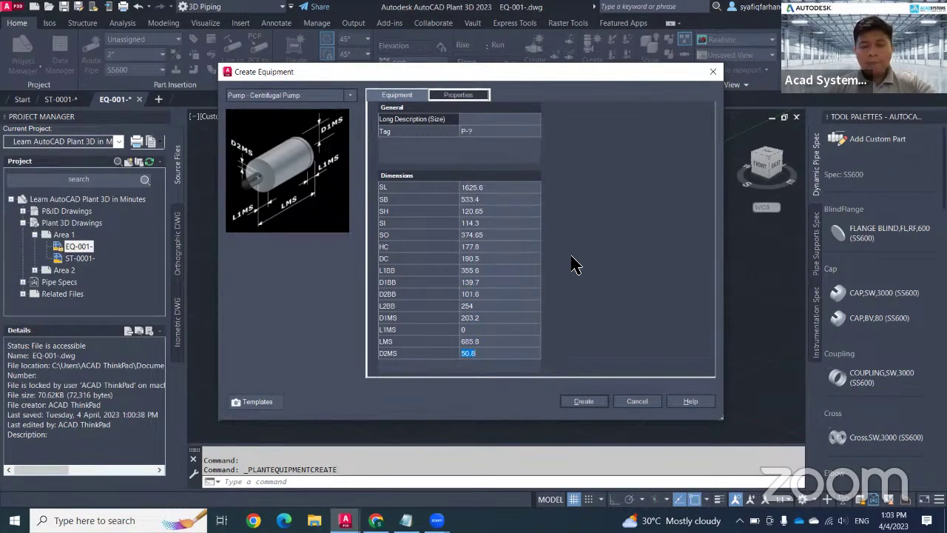
Create the centrifugal pump with its default dimensions and place it on the ground outside the structure, near grid C and the stairs.
left_click(567, 406)
scroll(603, 111, "up", 2)
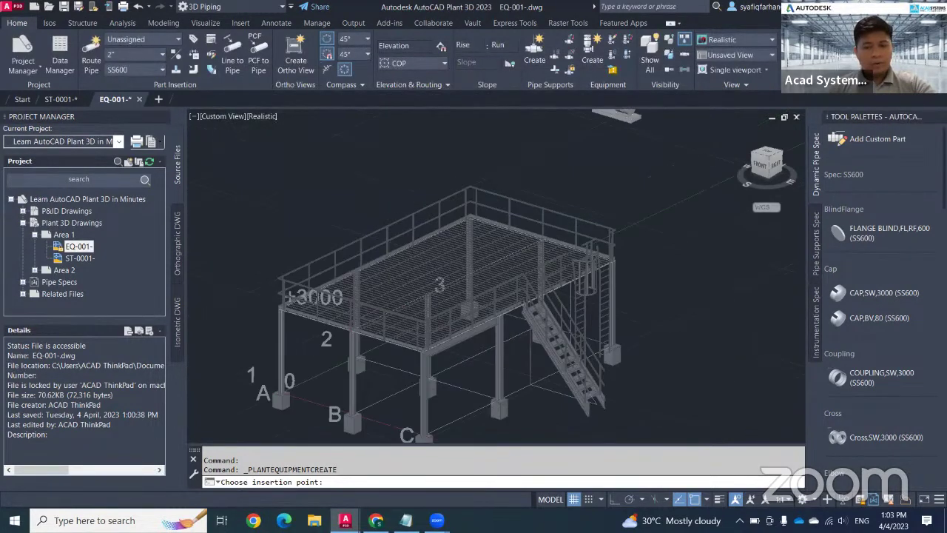
scroll(603, 113, "up", 3)
scroll(580, 364, "down", 2)
middle_click_drag(563, 384, 517, 209)
middle_click_drag(533, 364, 533, 205)
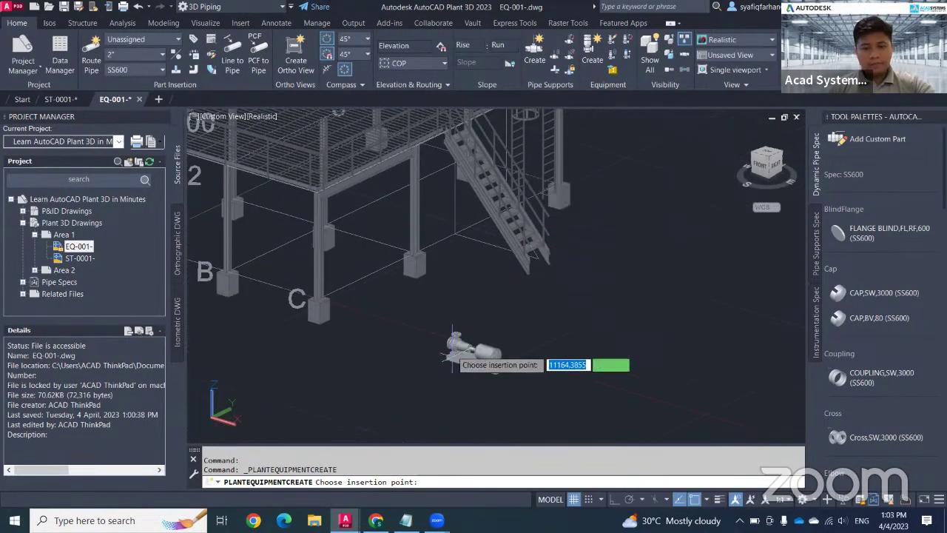
left_click(464, 324)
left_click(566, 360)
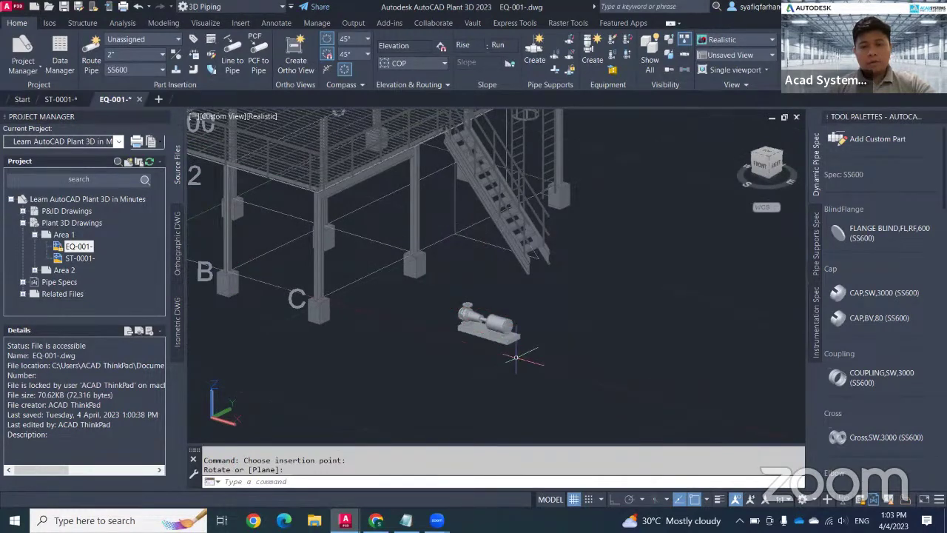
Change the pump's top nozzle N-2 to the 6" ND, RF, 300, ASME B16.5 flanged straight nozzle.
scroll(516, 356, "up", 3)
middle_click_drag(516, 356, 530, 381)
scroll(521, 372, "up", 2)
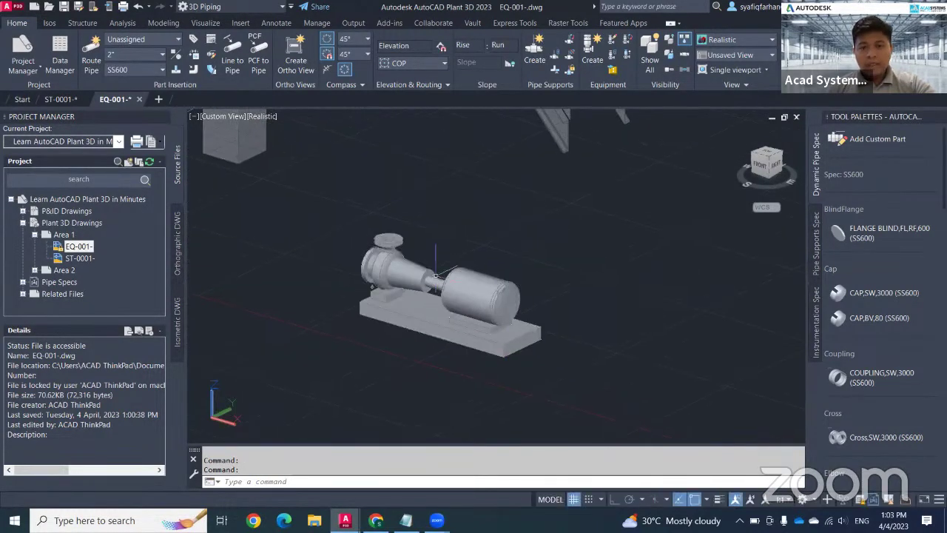
scroll(408, 290, "up", 1)
scroll(422, 281, "up", 2)
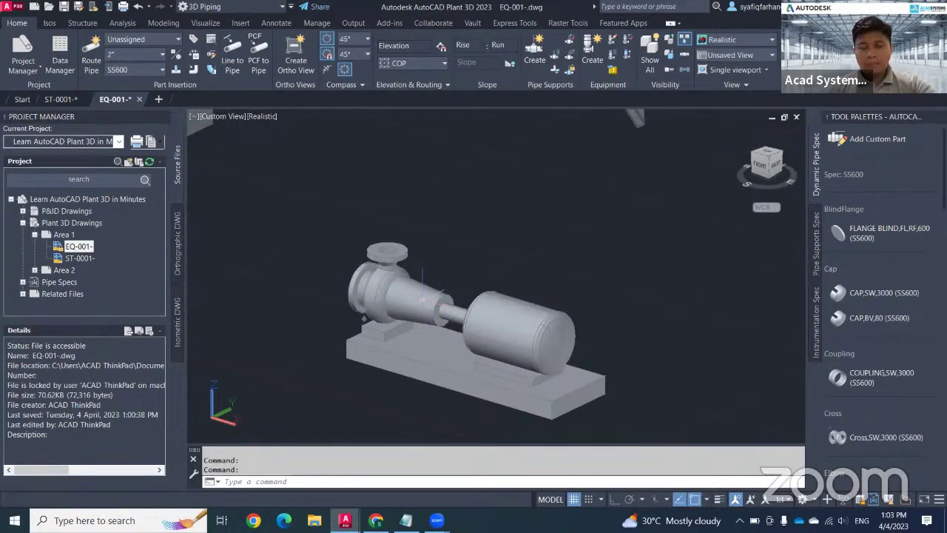
left_click(422, 293)
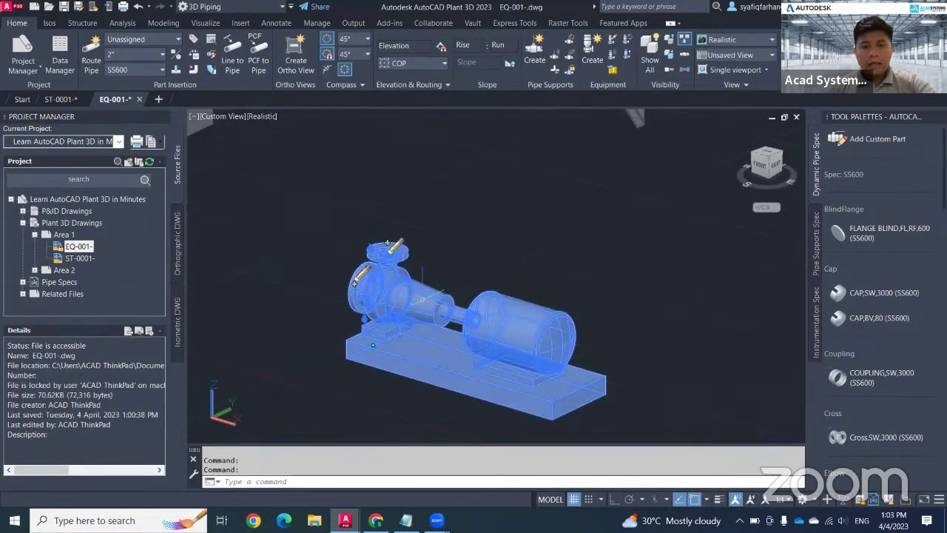
mouse_move(403, 250)
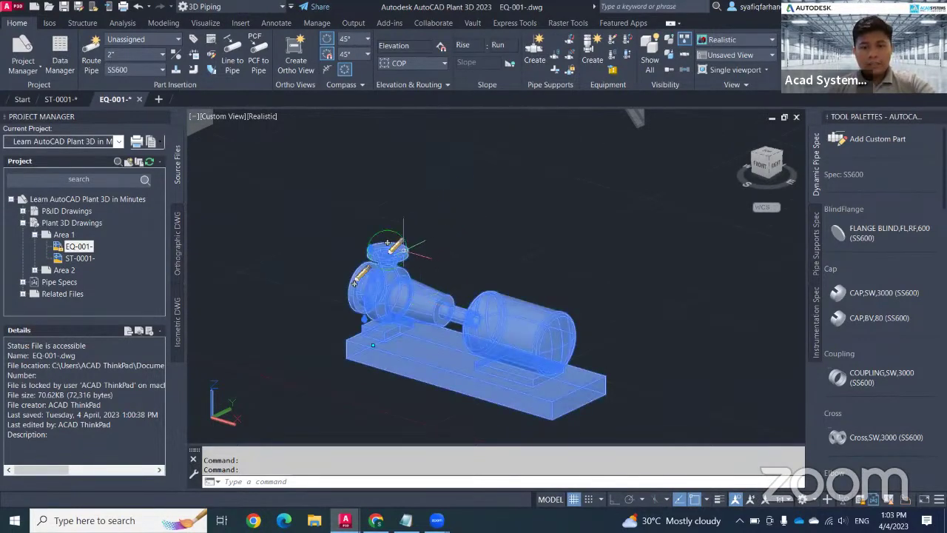
left_click(387, 242)
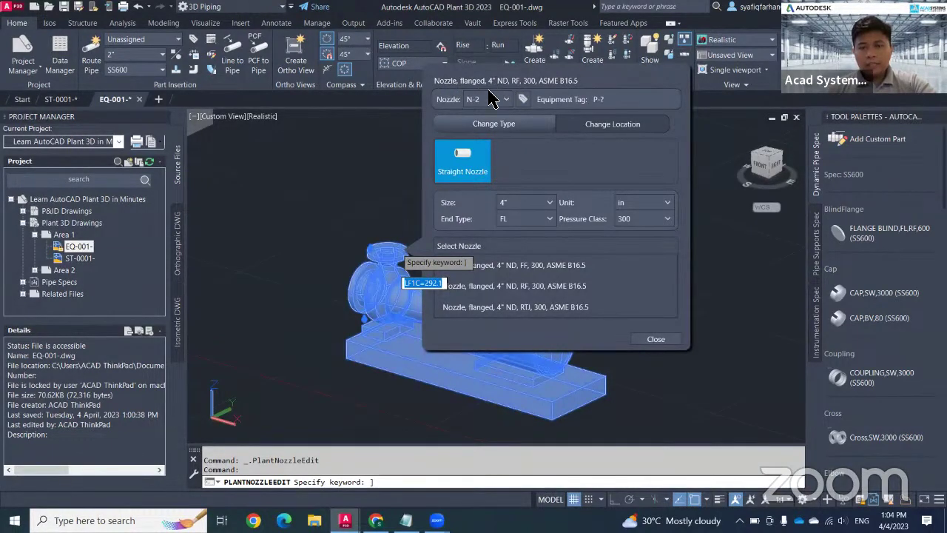
left_click(546, 203)
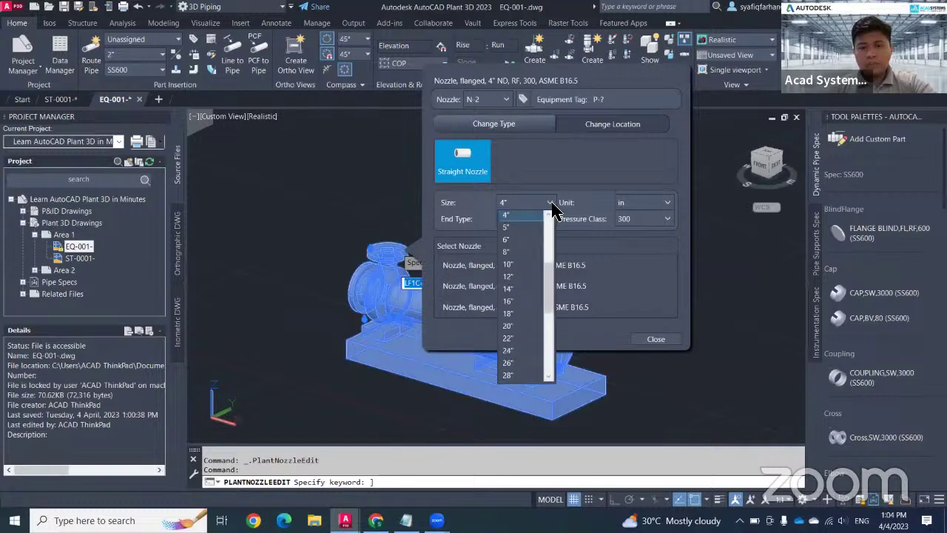
left_click(516, 238)
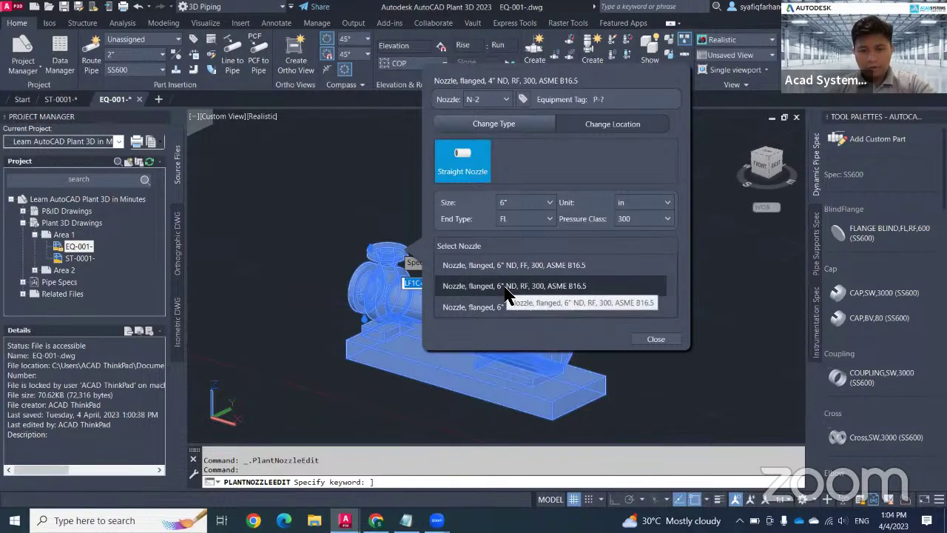
left_click(562, 285)
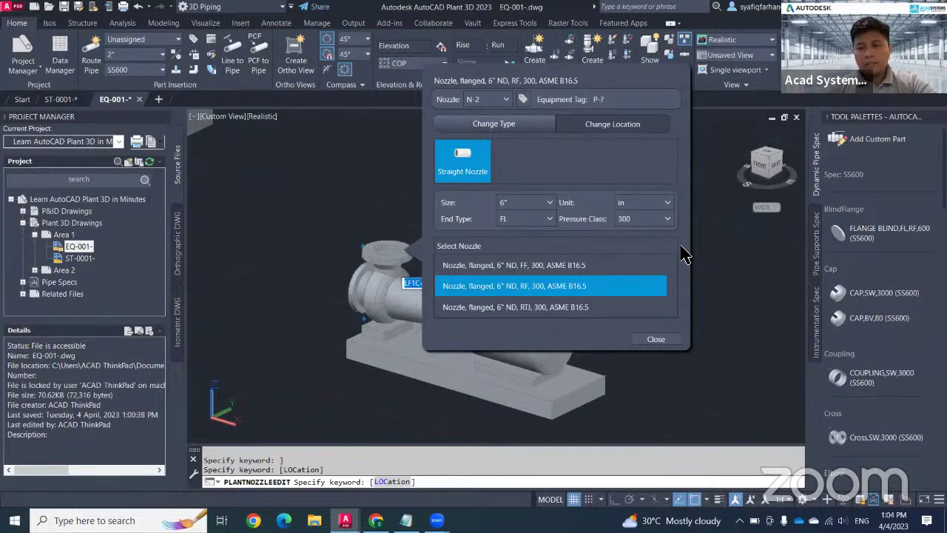
left_click(669, 341)
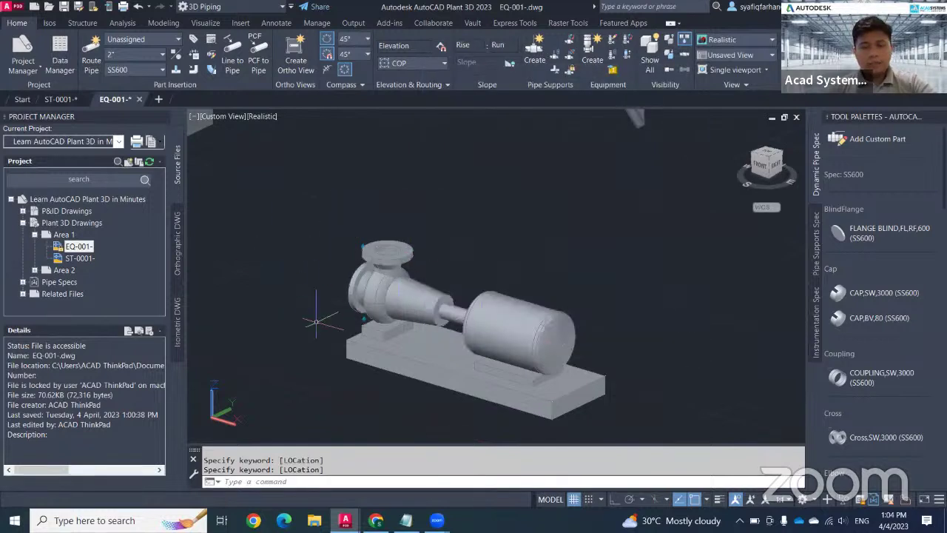
Change the pump's front nozzle N-1 to the 10" ND, RF, 300, ASME B16.5 flanged straight nozzle.
scroll(353, 318, "up", 3)
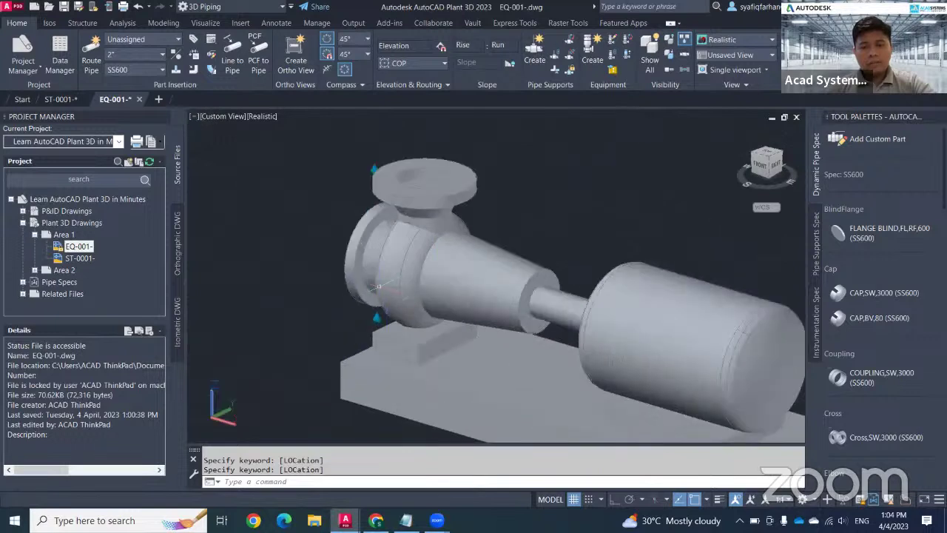
left_click(356, 246)
left_click(372, 226)
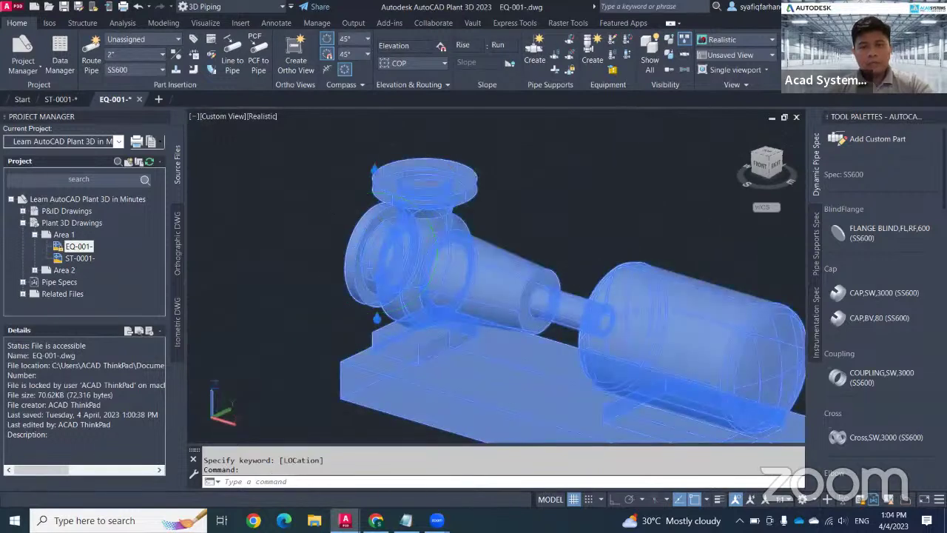
left_click(166, 250)
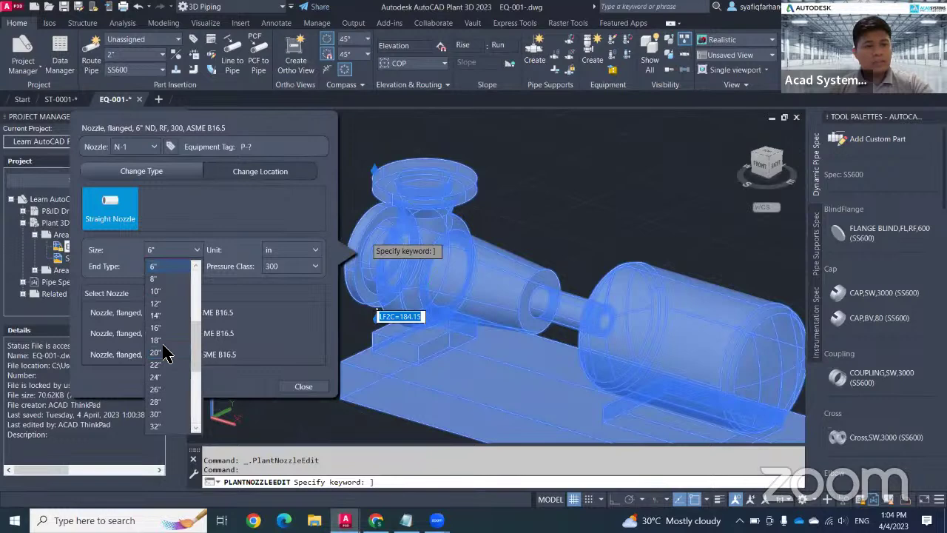
left_click(166, 295)
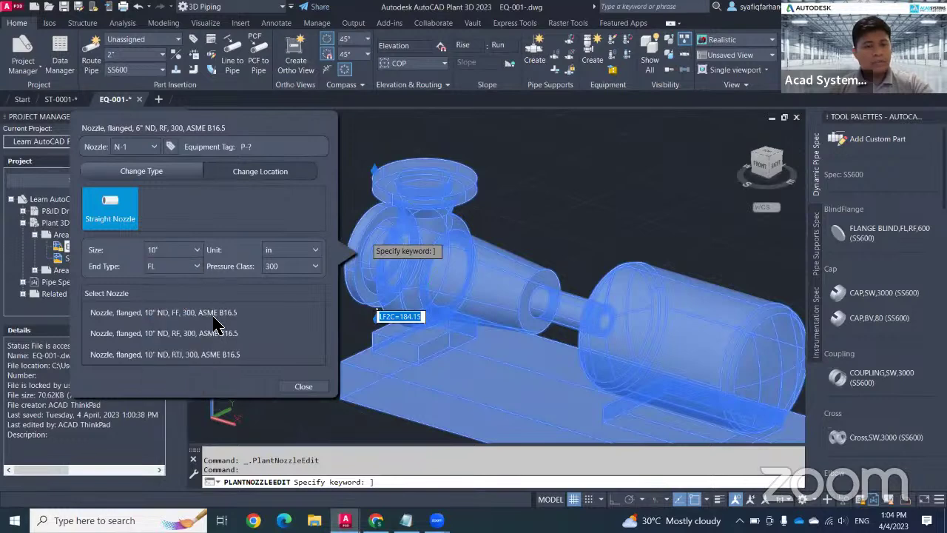
left_click(196, 339)
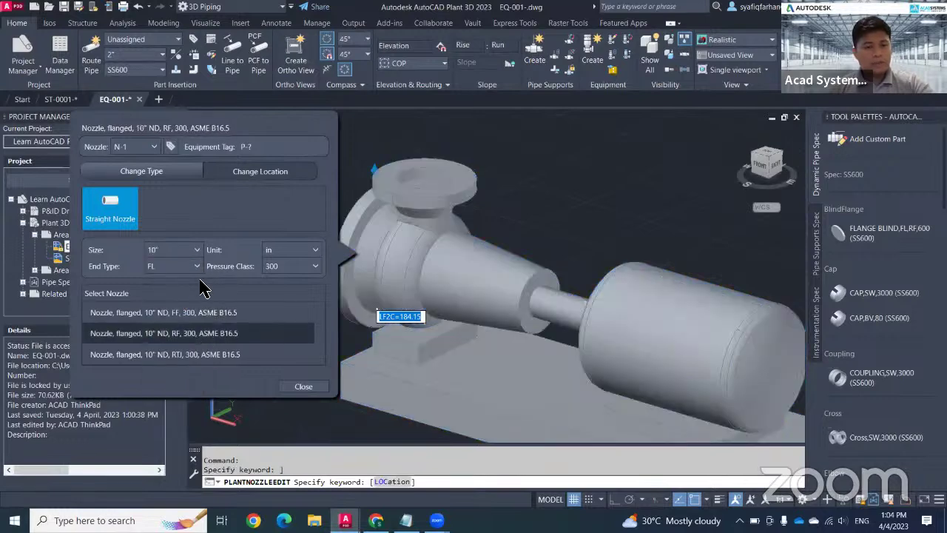
left_click(197, 250)
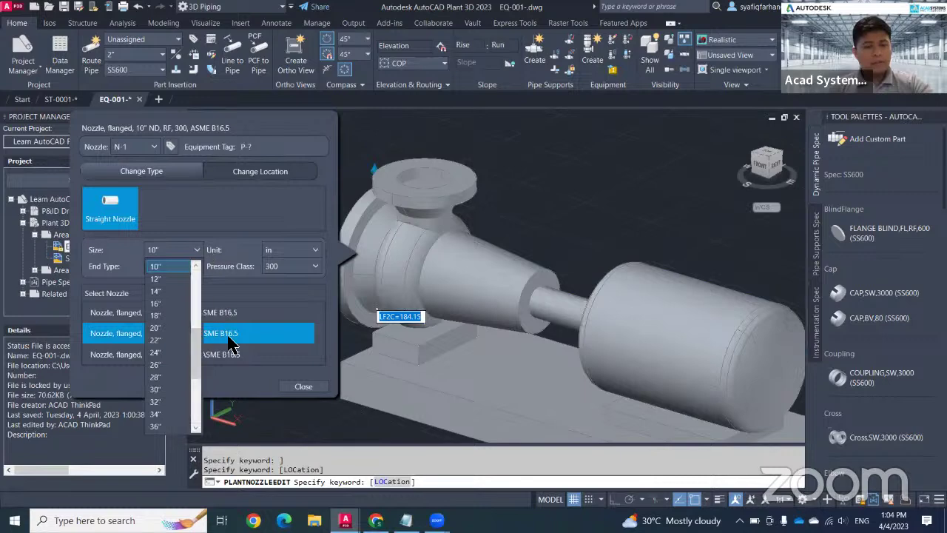
left_click(180, 256)
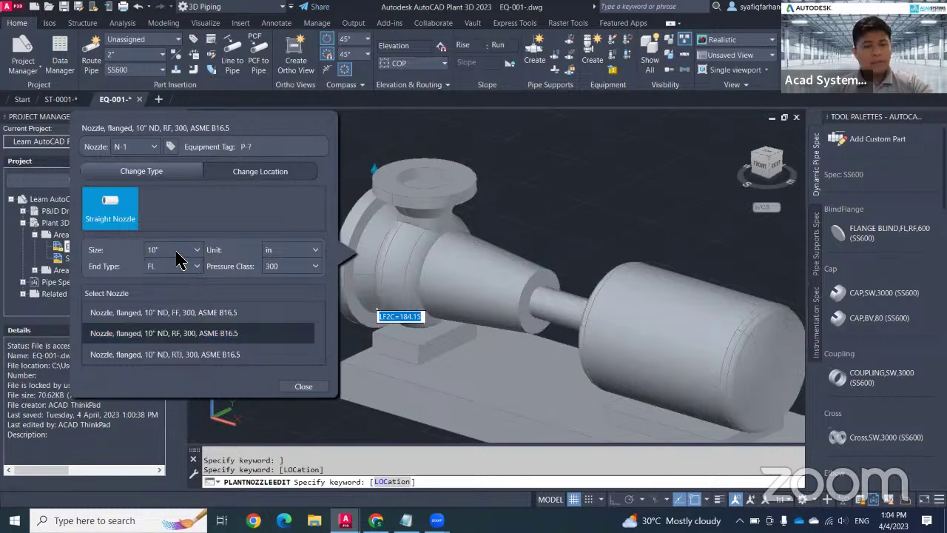
left_click(299, 386)
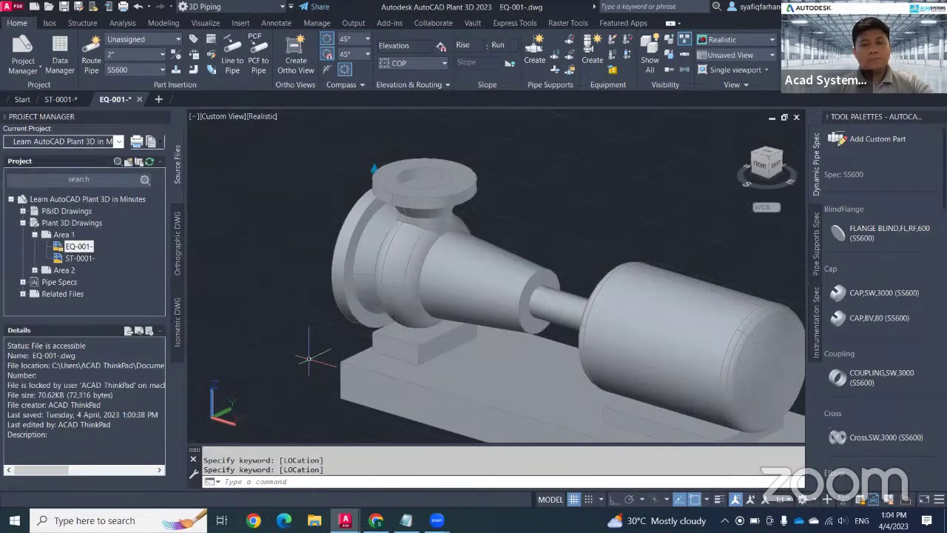
Try to route a 6" pipe from the pump's top nozzle using the SS600 spec.
middle_click_drag(314, 360, 294, 338)
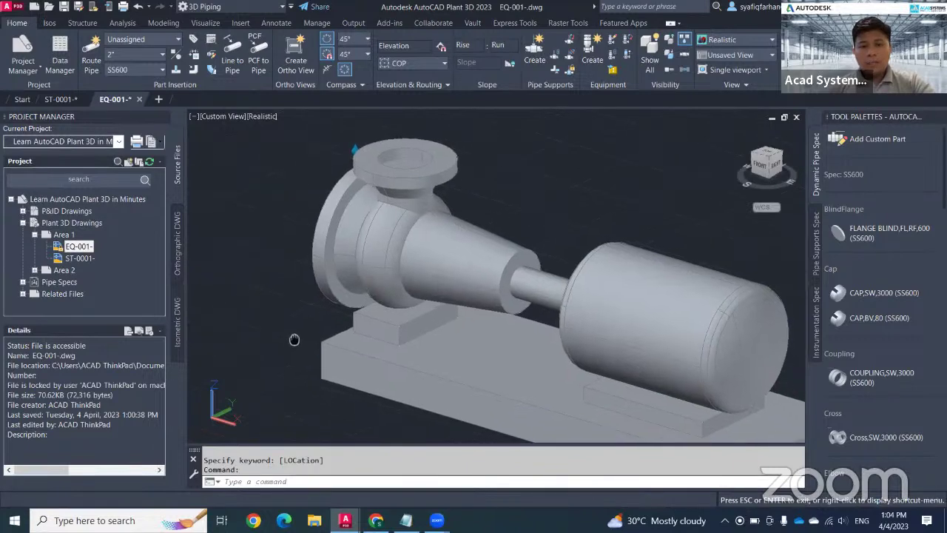
middle_click_drag(436, 208, 429, 264)
left_click(430, 265)
middle_click_drag(458, 225, 438, 276)
key("Escape")
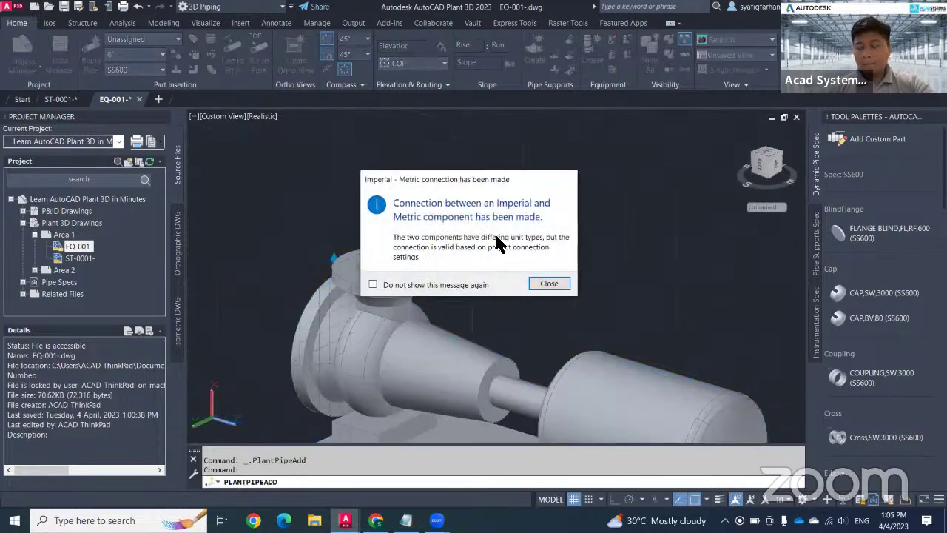
left_click(552, 283)
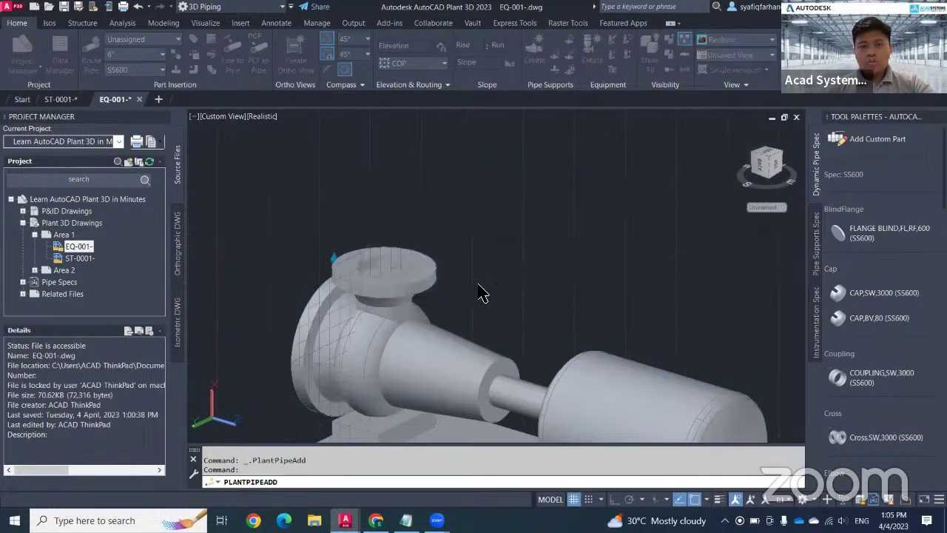
left_click(551, 284)
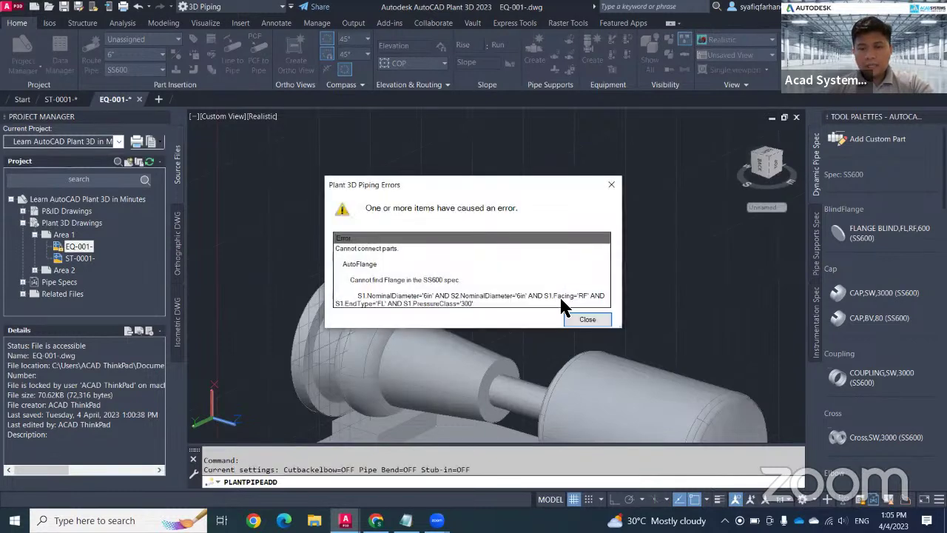
left_click(596, 322)
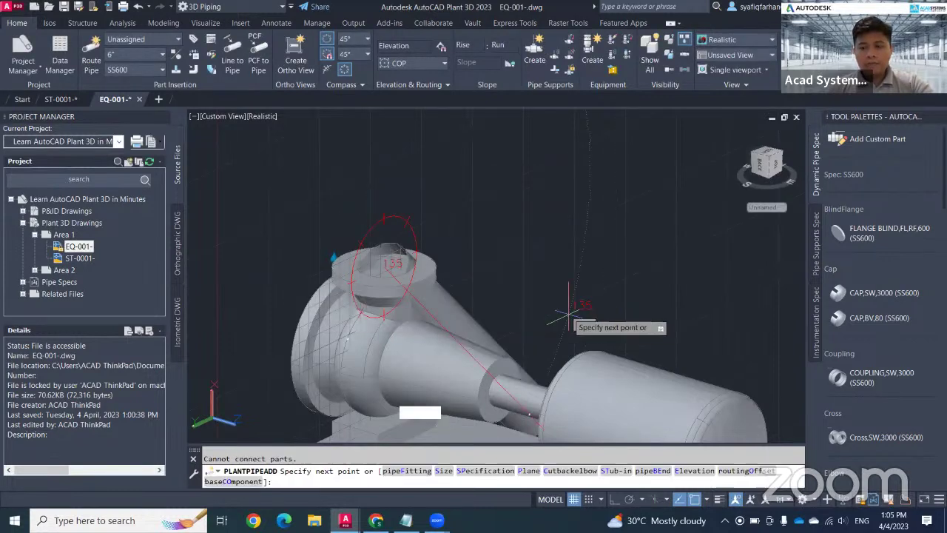
key("Escape")
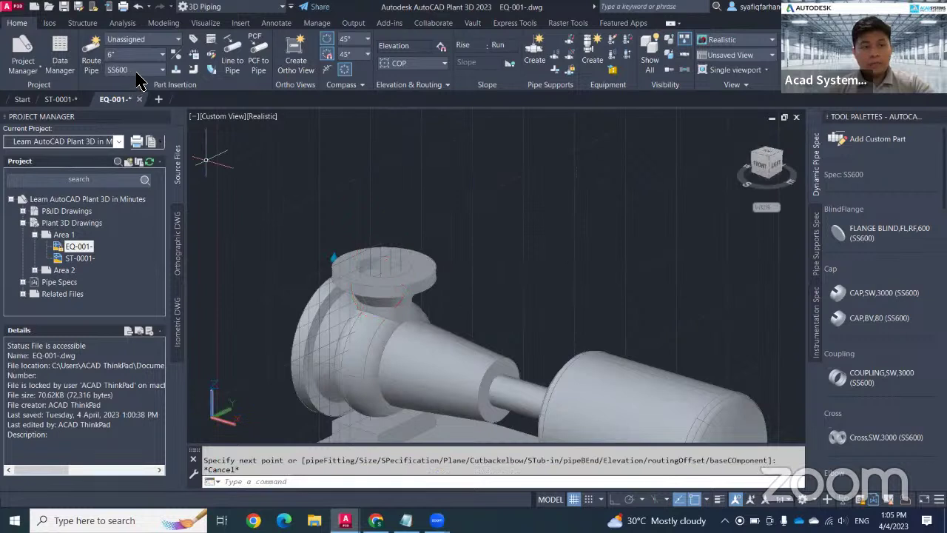
Route a 6" pipe with the SS300 spec from the pump's top nozzle, straight up and through an elbow into a horizontal run.
left_click(137, 71)
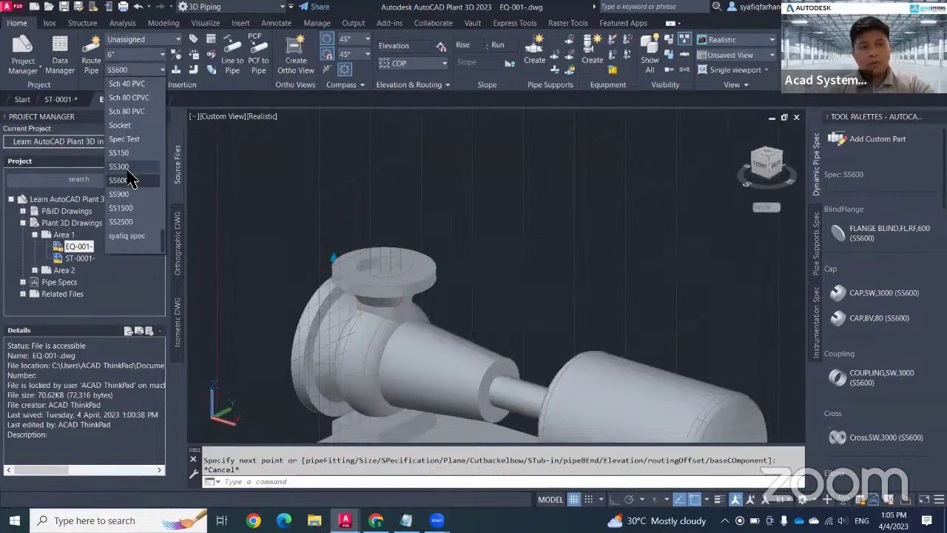
left_click(118, 167)
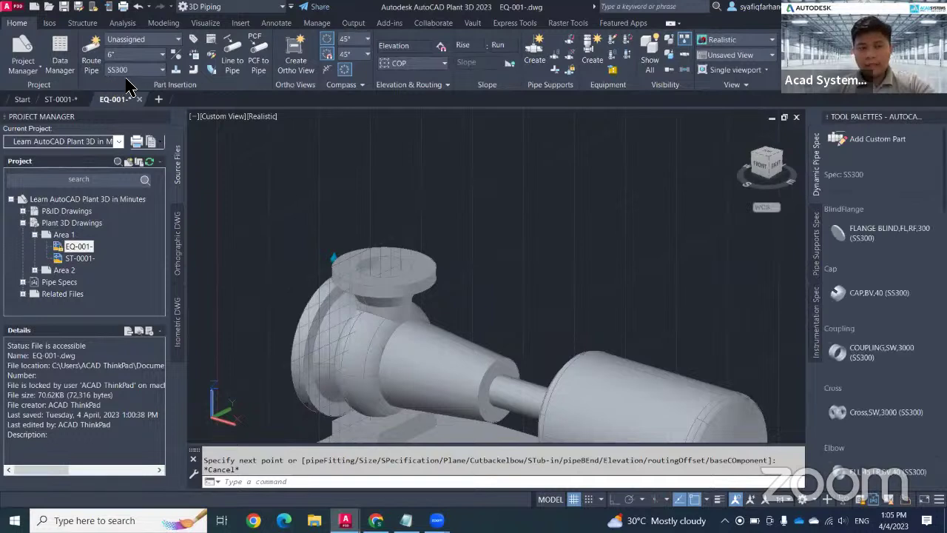
left_click(411, 281)
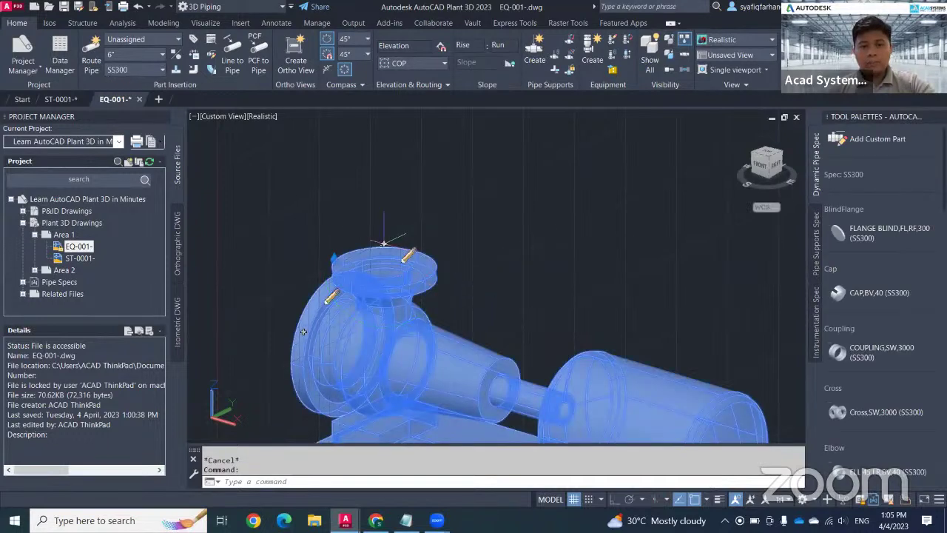
left_click(384, 243)
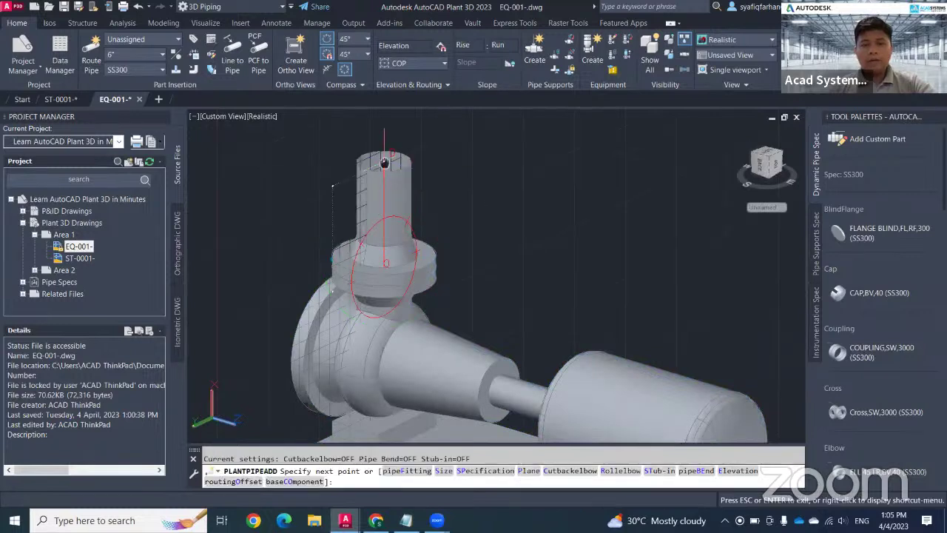
middle_click_drag(383, 162, 385, 271)
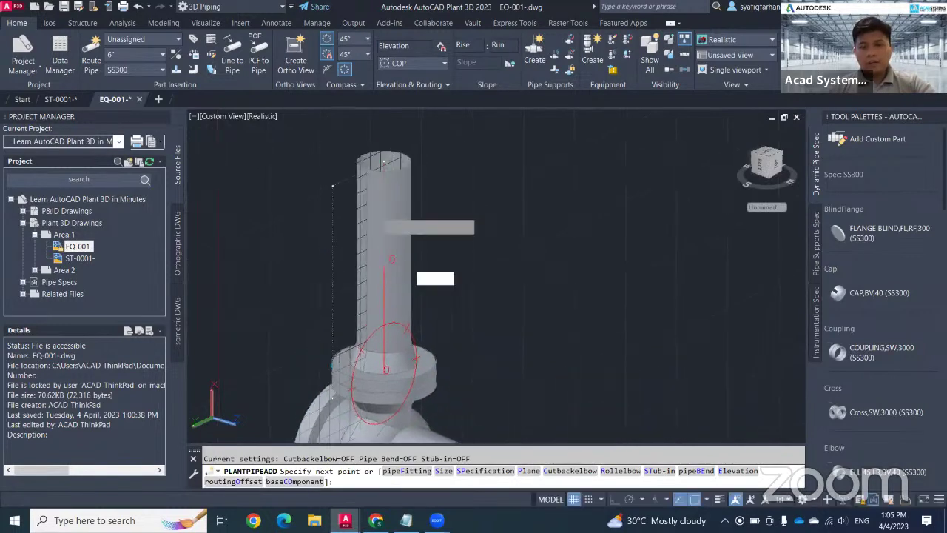
left_click(384, 191)
left_click(627, 158)
left_click(601, 220)
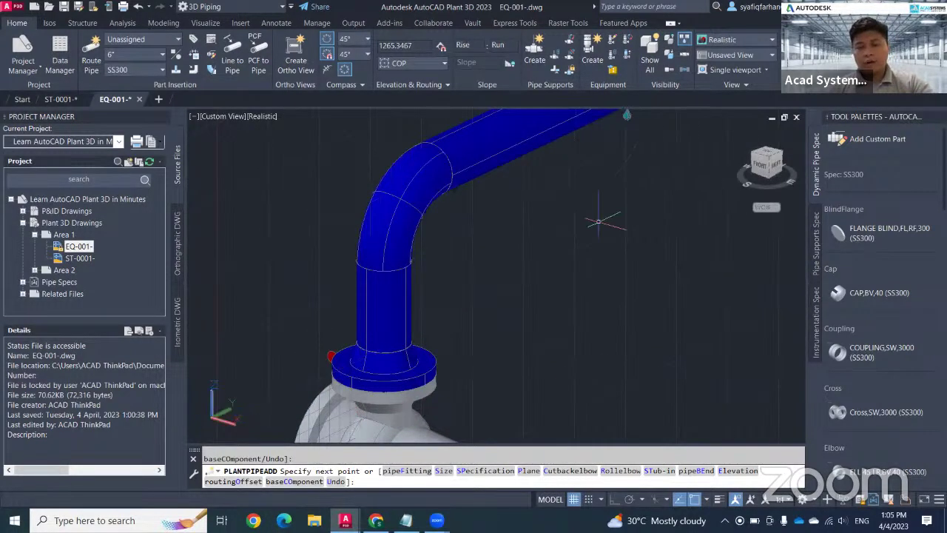
key("Escape")
scroll(598, 221, "down", 6)
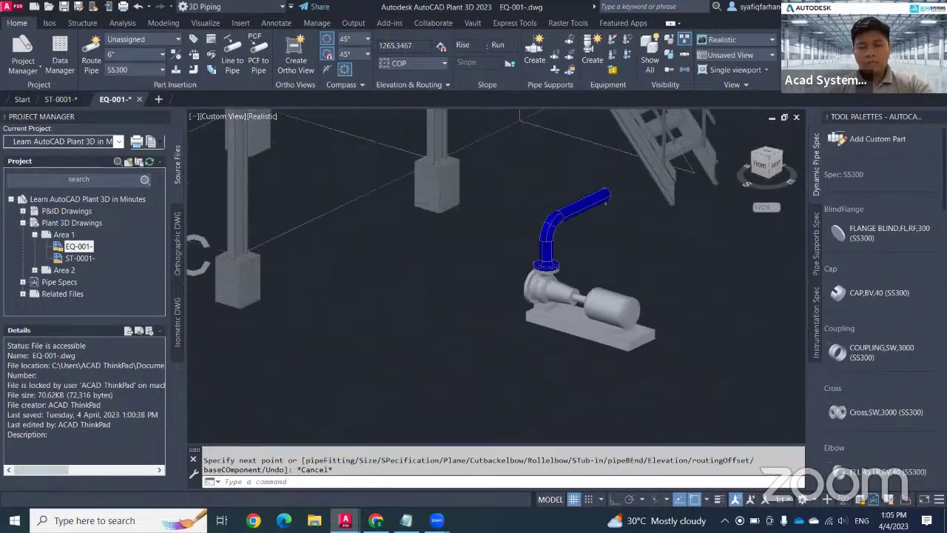
Route a 10" SS300 pipe from the pump's front nozzle N-1, turning it 90 degrees horizontally.
scroll(599, 242, "up", 3)
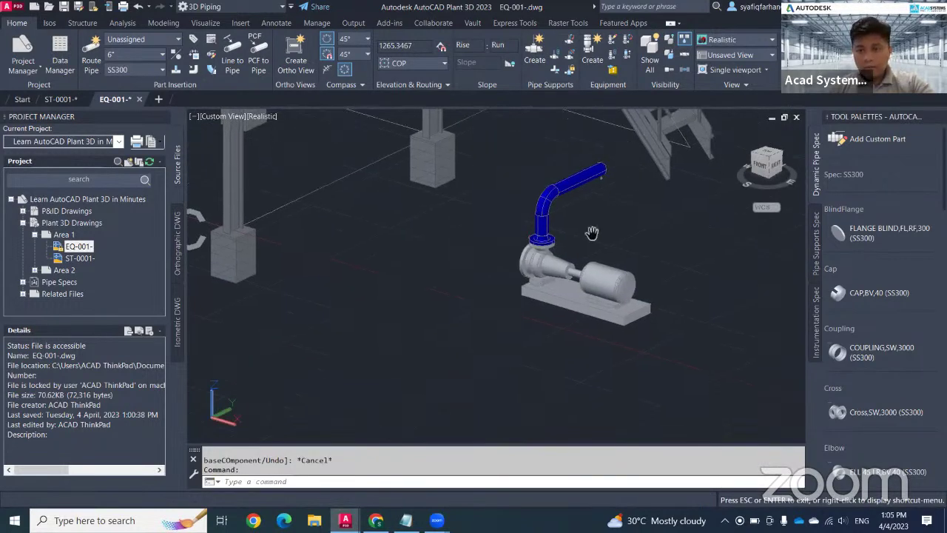
scroll(568, 278, "up", 3)
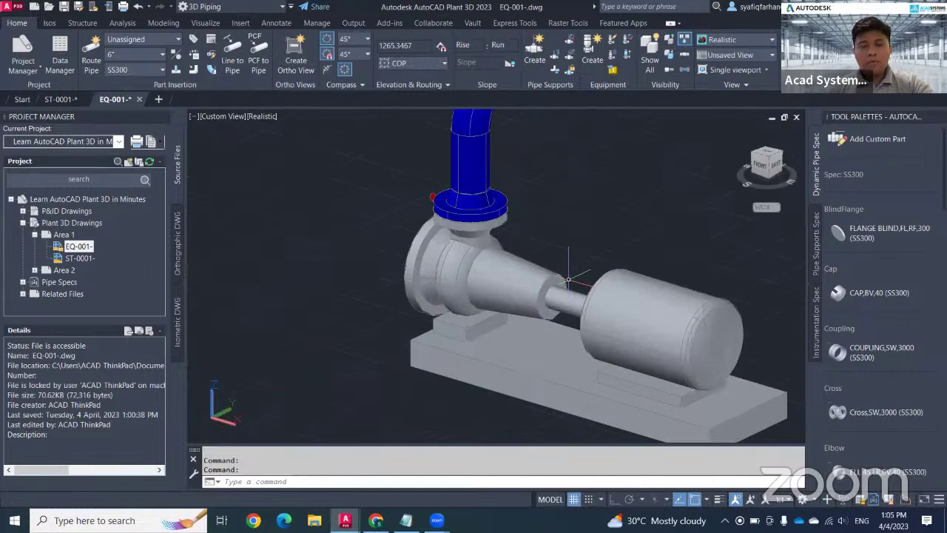
middle_click_drag(568, 279, 574, 265)
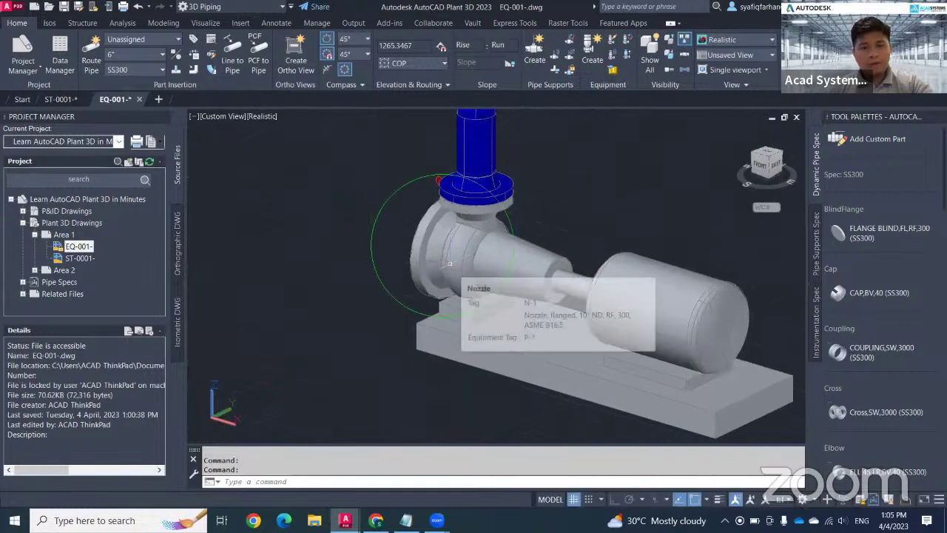
left_click(431, 245)
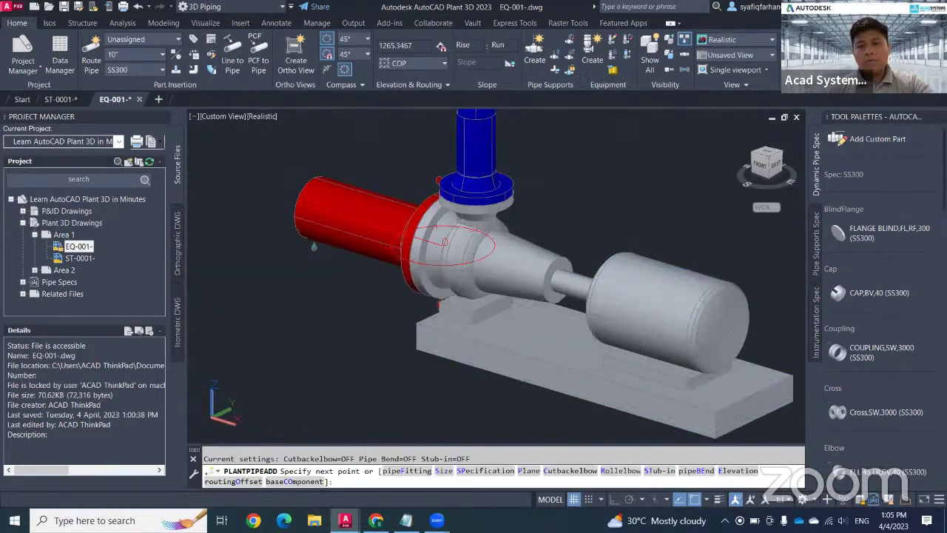
left_click(312, 244)
middle_click_drag(235, 295, 301, 260)
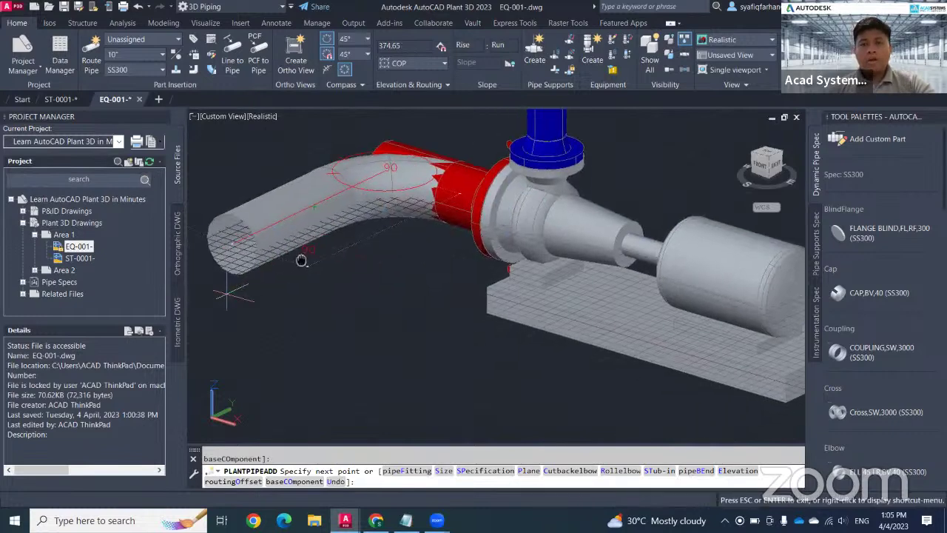
key("Escape")
Begin a new equipment item using the Heat Exchanger Reboiler type.
middle_click_drag(376, 324, 240, 332)
scroll(562, 364, "down", 2)
middle_click_drag(592, 356, 451, 344)
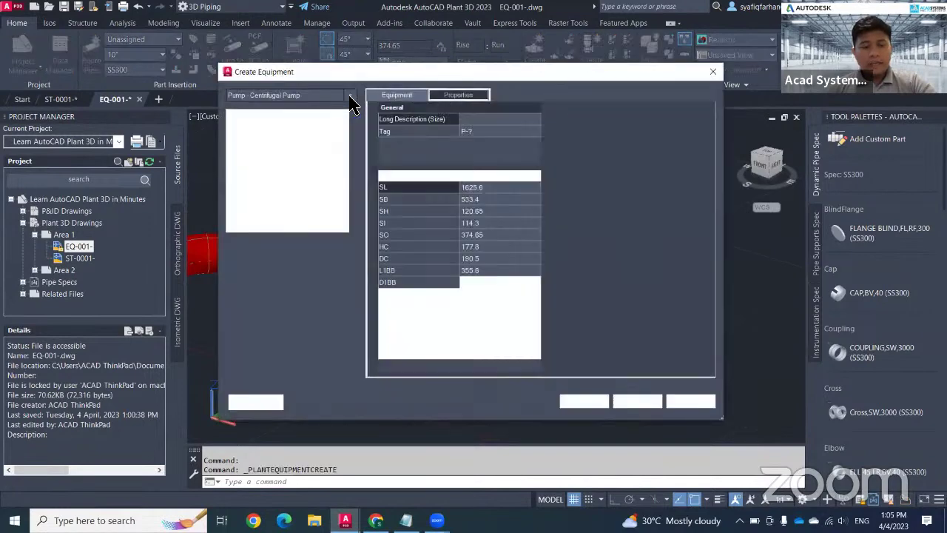
left_click(351, 96)
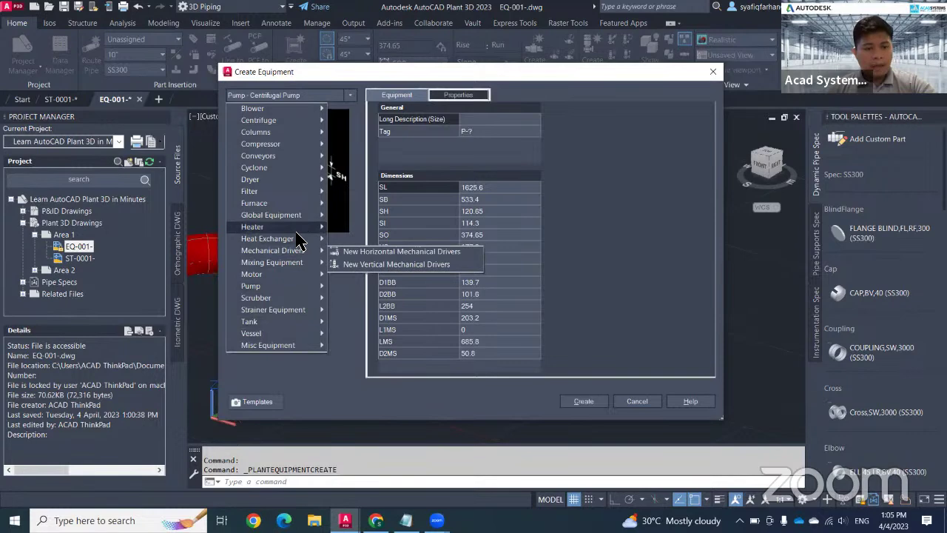
mouse_move(298, 240)
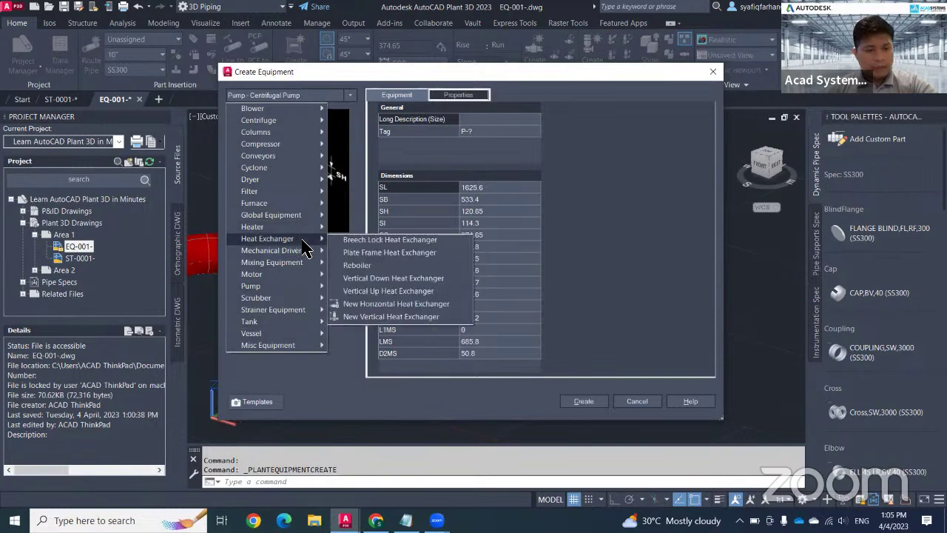
left_click(354, 266)
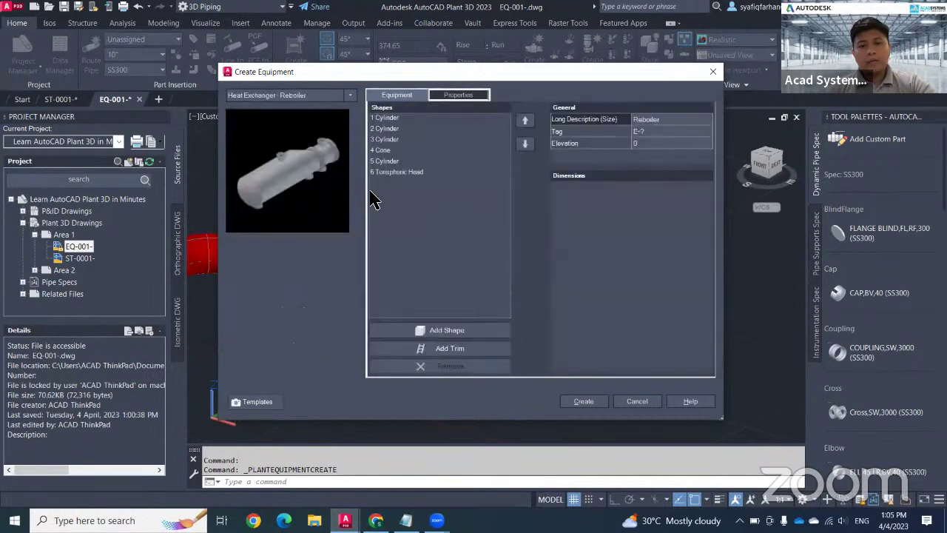
Examine the dimensions of each cylinder, cone and torispherical head shape that makes up the reboiler.
left_click(392, 130)
left_click(389, 140)
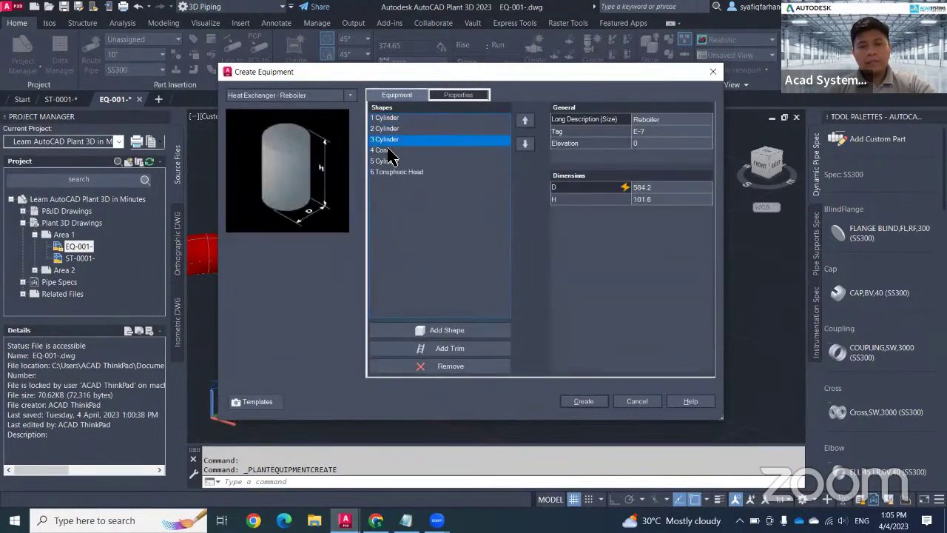
left_click(387, 151)
left_click(386, 162)
key("Down")
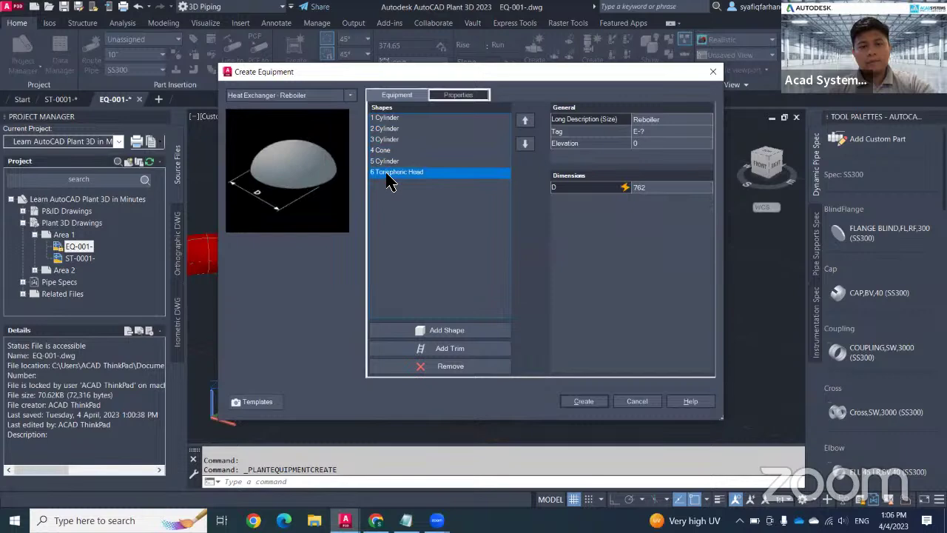
key("Up")
key("Up")
key("Up")
key("Up")
key("Up")
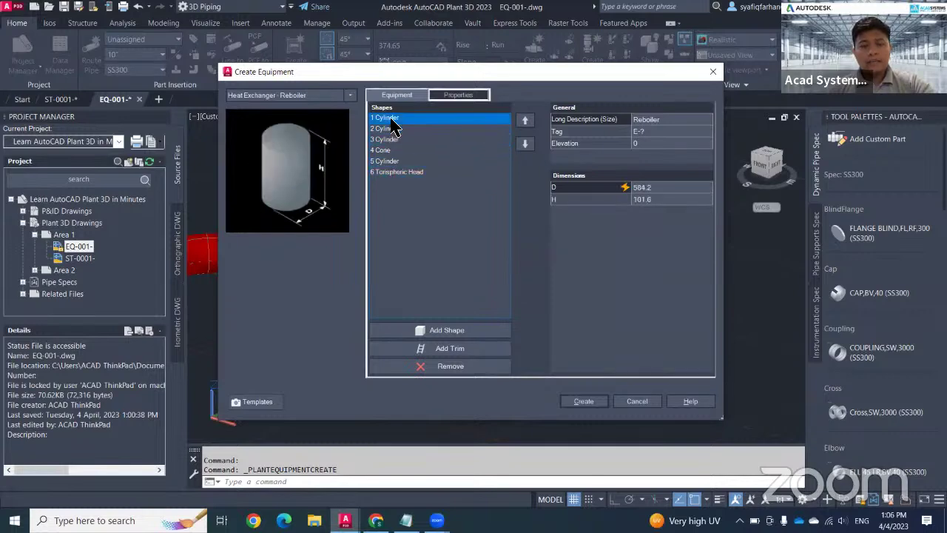
Create the reboiler with its default dimensions and place it in the open area near the pump.
left_click(573, 401)
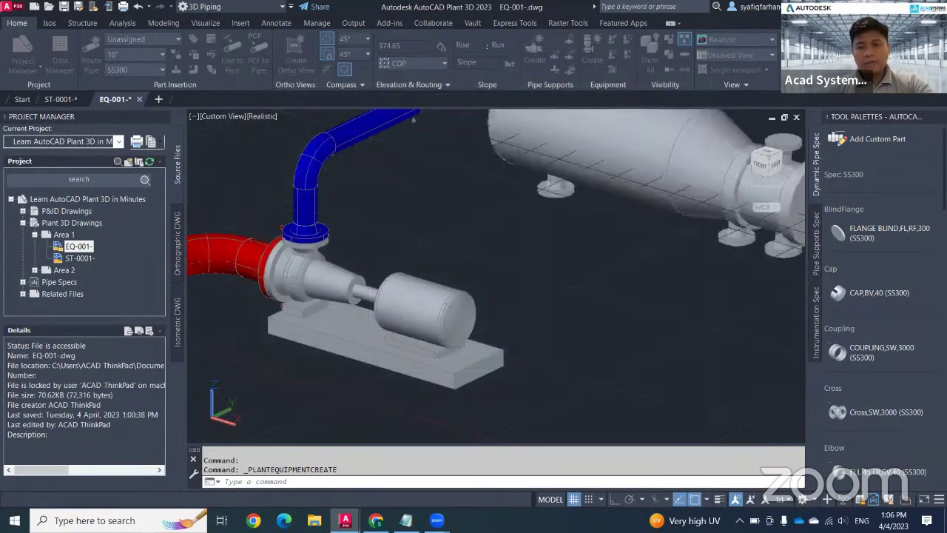
scroll(555, 335, "down", 2)
middle_click_drag(555, 334, 336, 382)
middle_click_drag(586, 215, 438, 303)
left_click(474, 227)
key("Escape")
key("Escape")
scroll(575, 323, "up", 2)
middle_click_drag(575, 321, 463, 338)
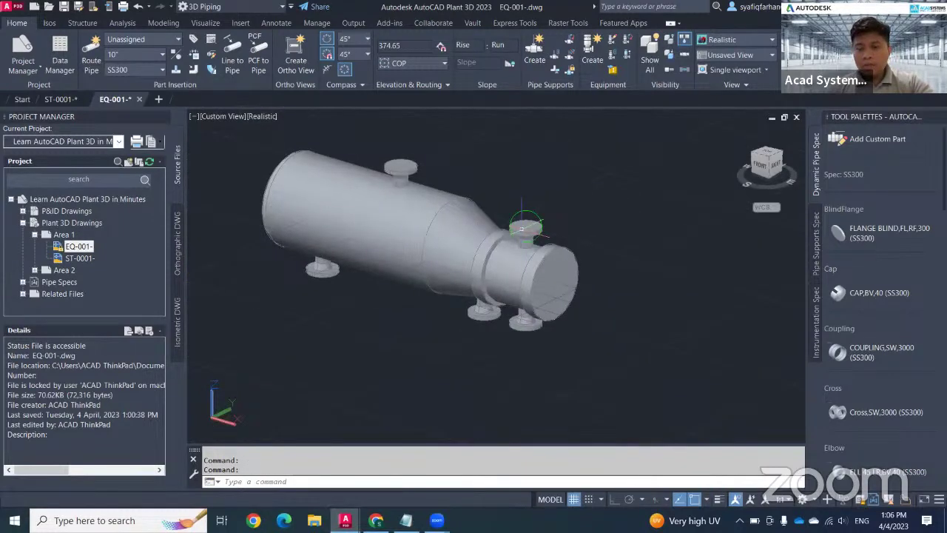
middle_click_drag(655, 296, 637, 309)
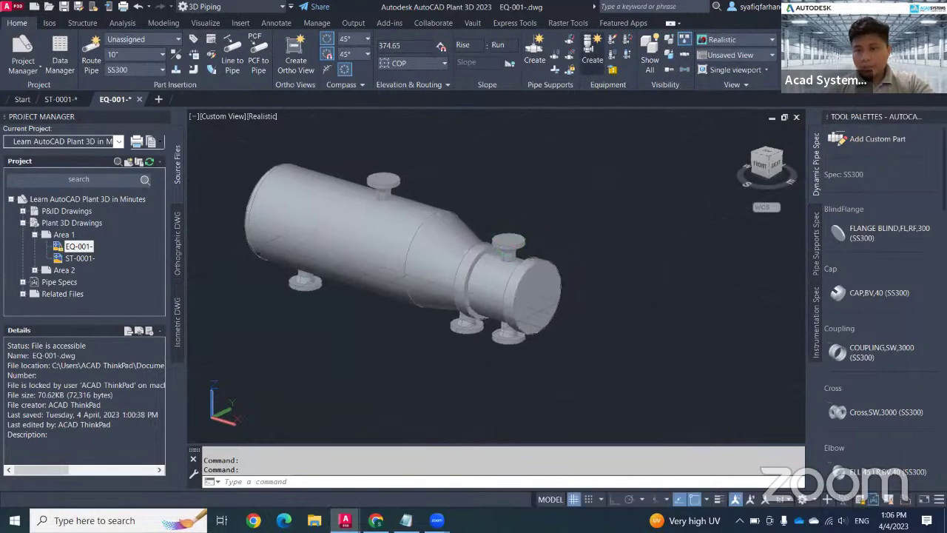
middle_click_drag(583, 221, 558, 262)
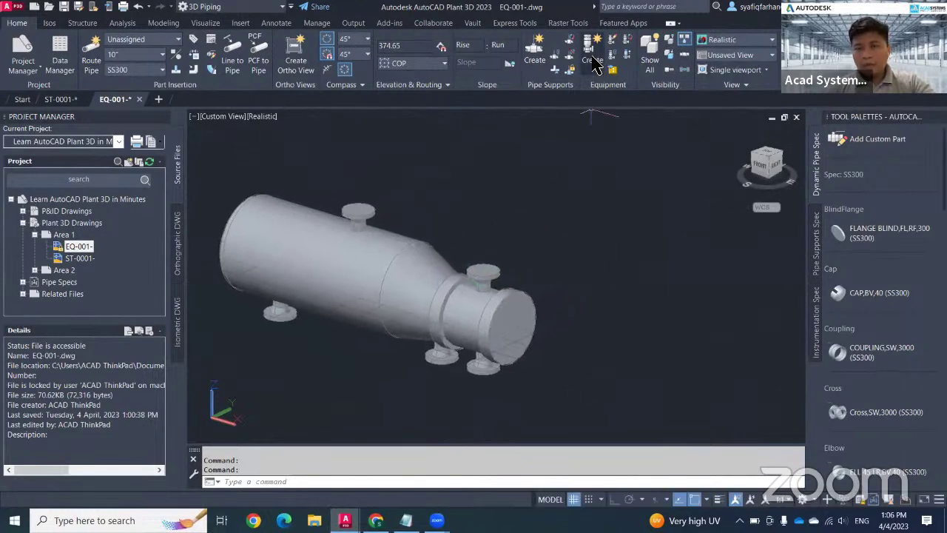
Begin another equipment item using the New Horizontal Heat Exchanger type, keeping the placed reboiler in sight for reference.
left_click(597, 64)
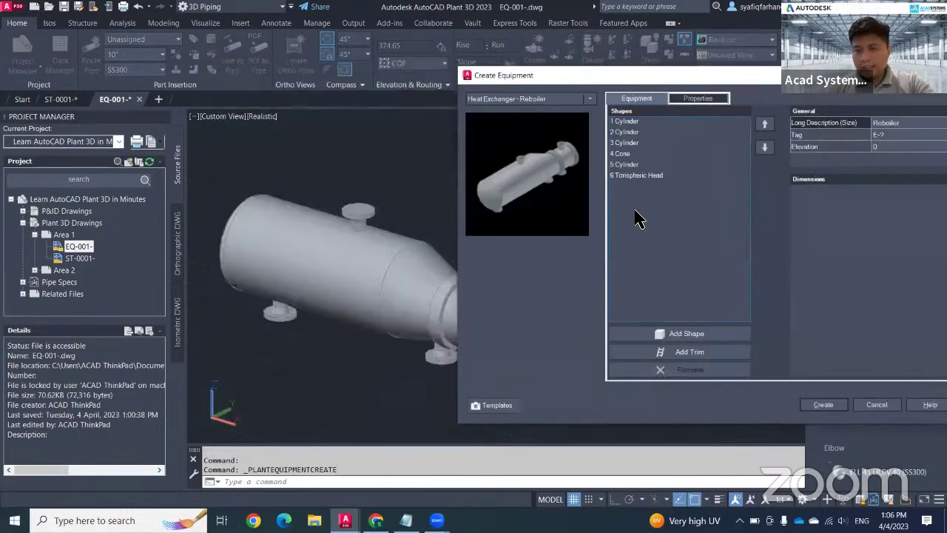
left_click_drag(608, 75, 493, 51)
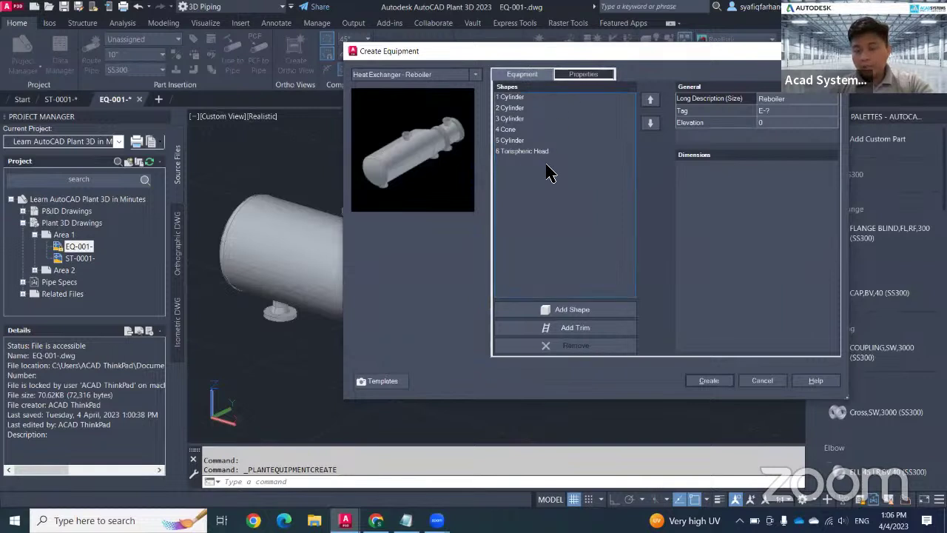
left_click(475, 74)
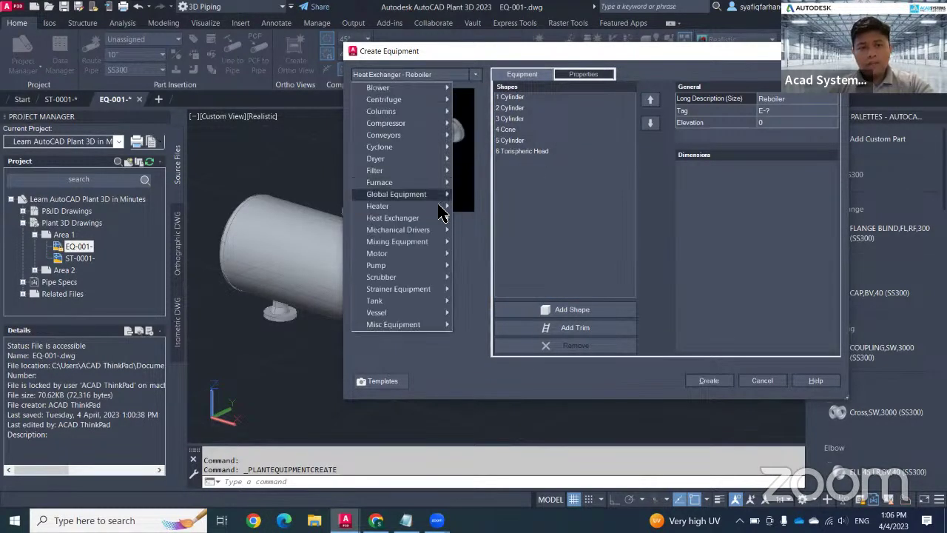
mouse_move(441, 222)
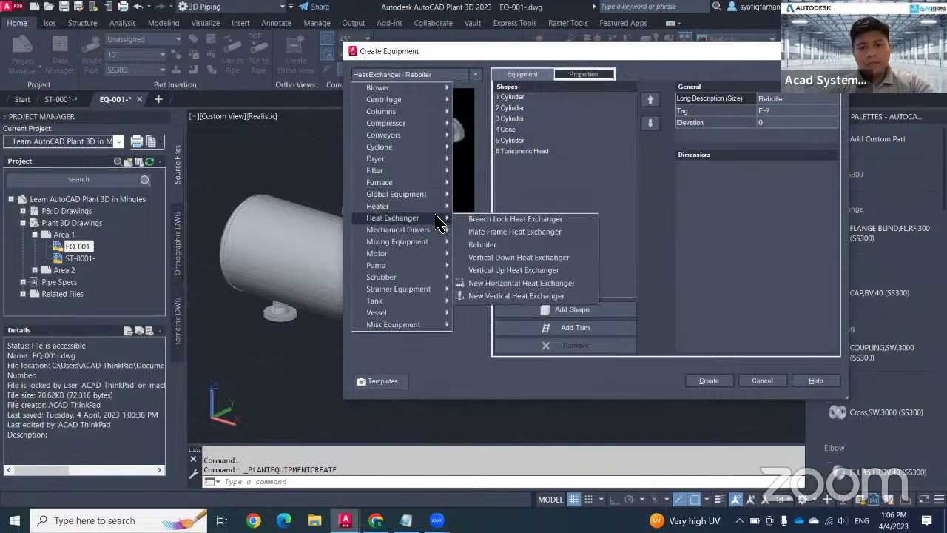
left_click(532, 284)
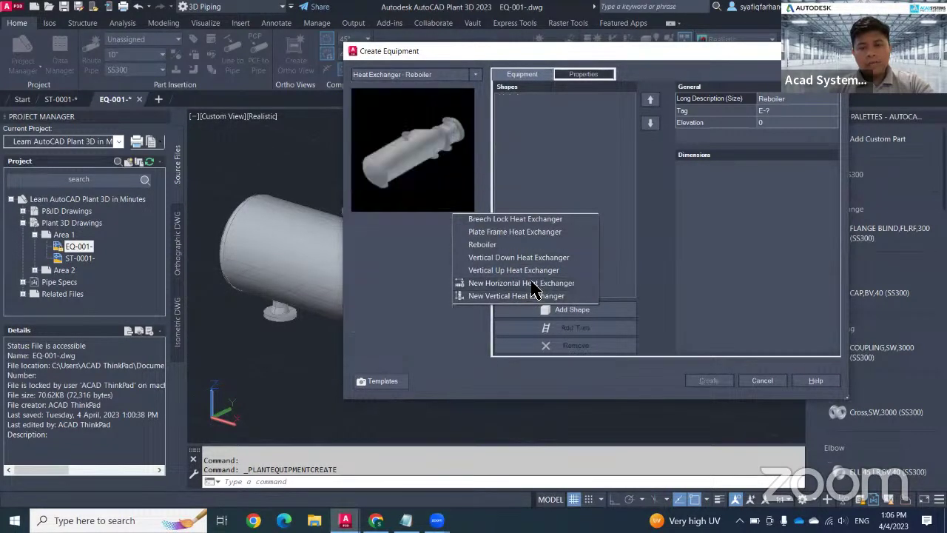
left_click(532, 284)
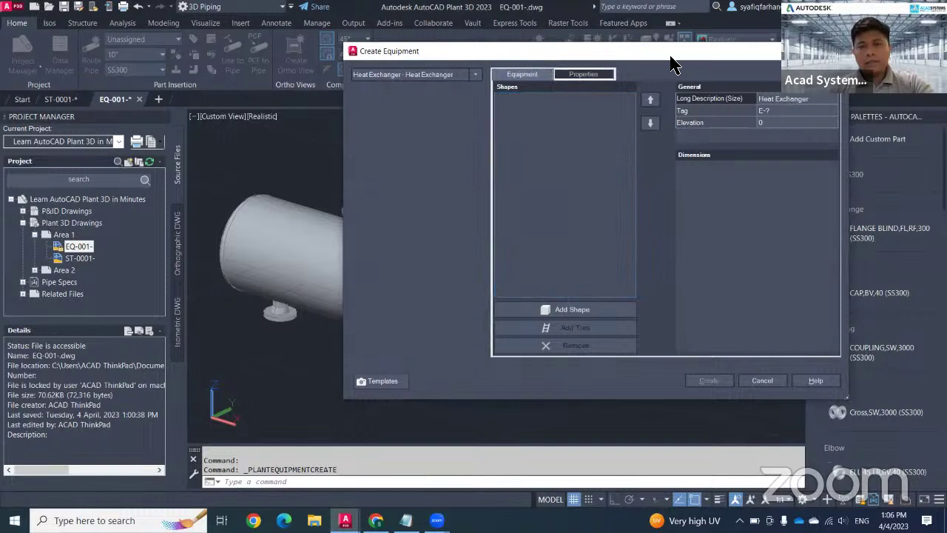
left_click_drag(670, 51, 879, 79)
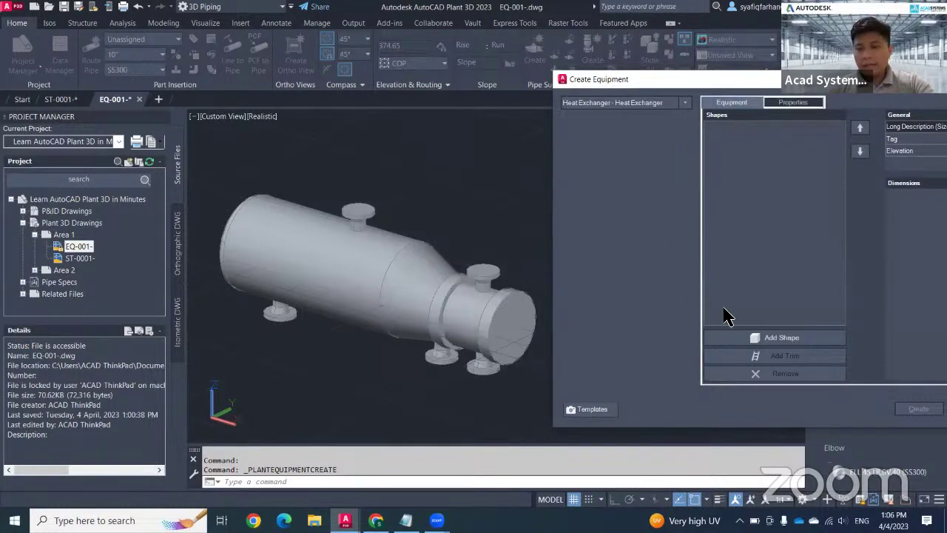
Add a 2:1 Torispherical Head followed by a Cylinder to the new heat exchanger's shapes.
left_click(803, 341)
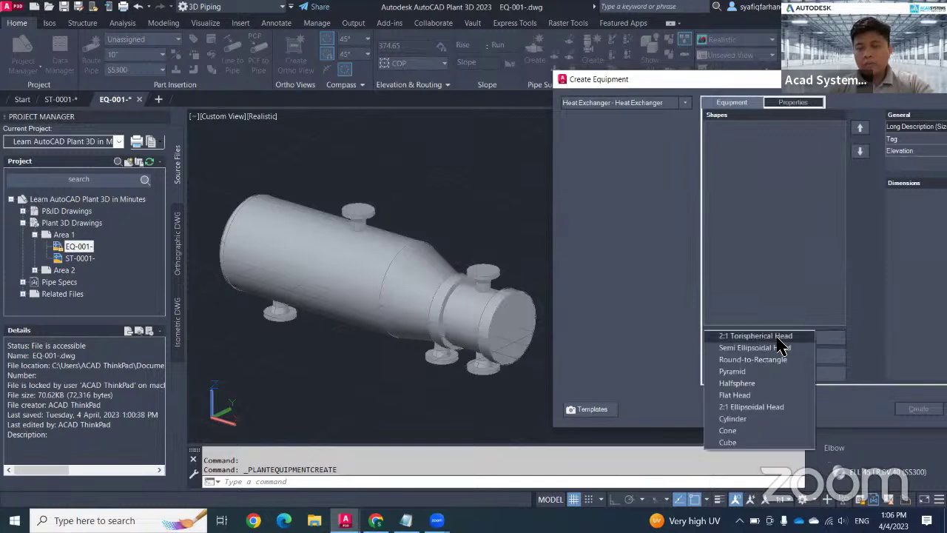
left_click(775, 337)
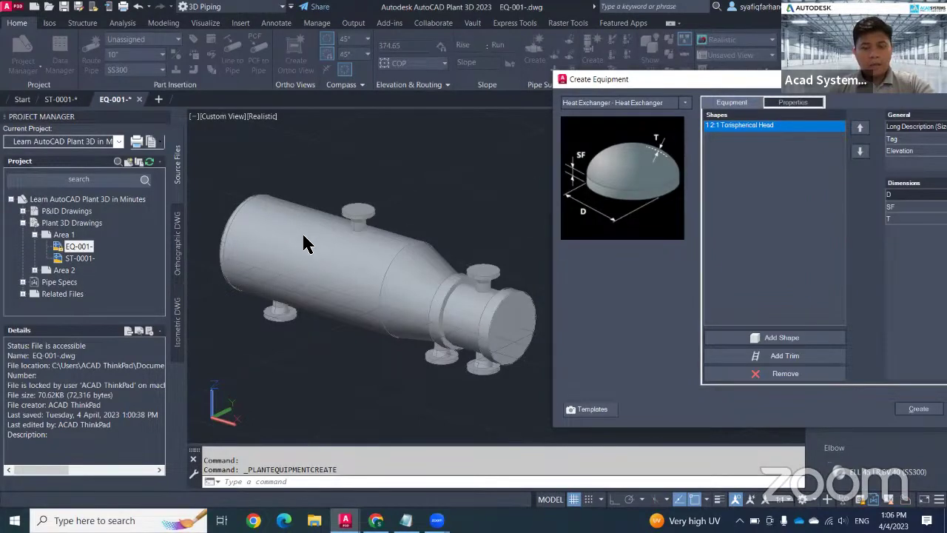
left_click(770, 339)
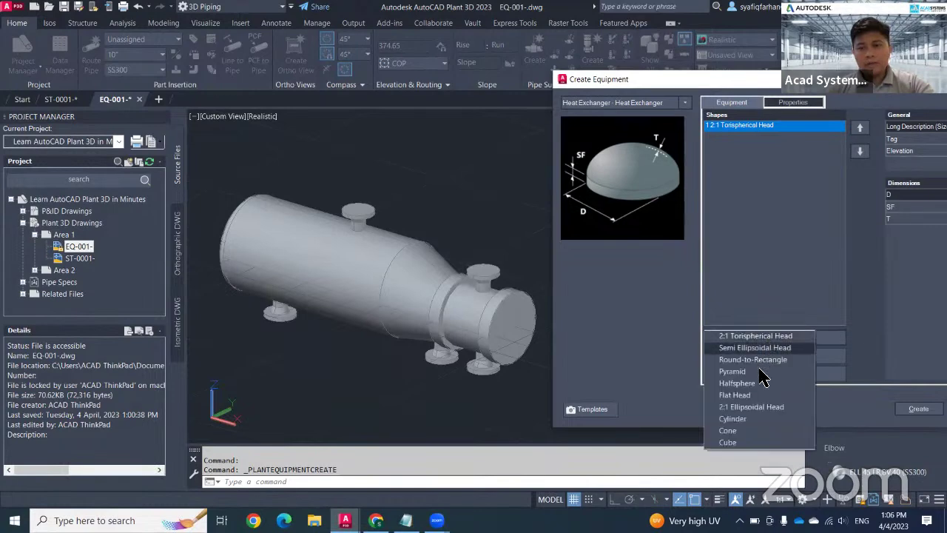
left_click(756, 419)
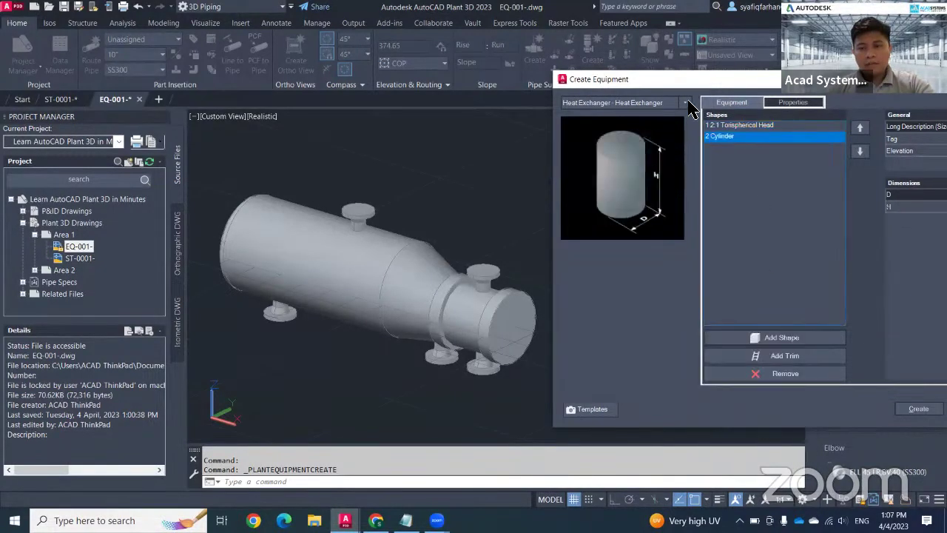
left_click_drag(751, 81, 736, 50)
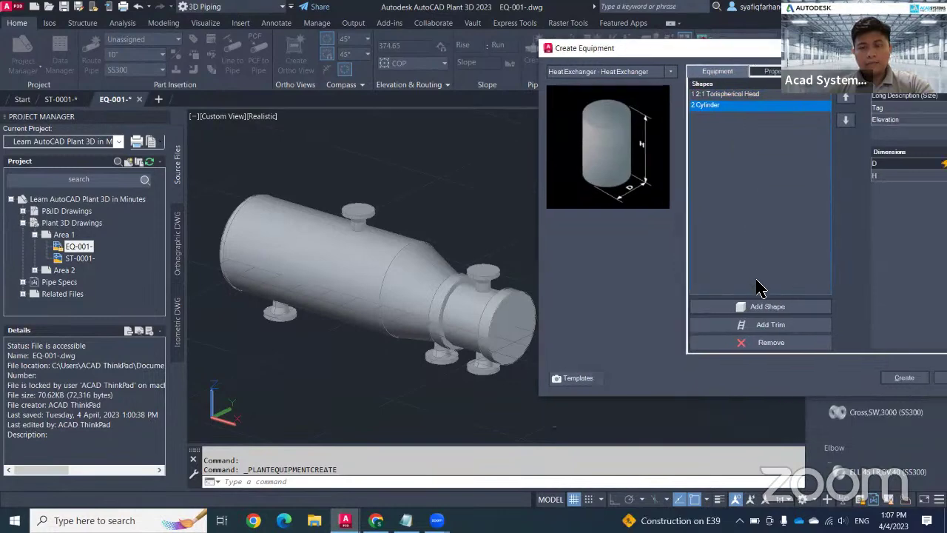
Add a Cone followed by a second Cylinder to the new heat exchanger's shapes.
left_click(766, 309)
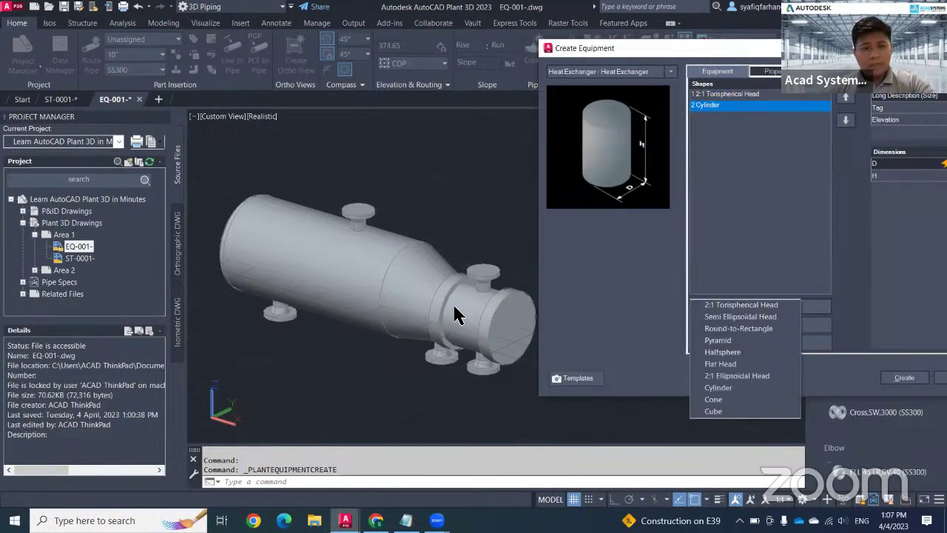
left_click(728, 400)
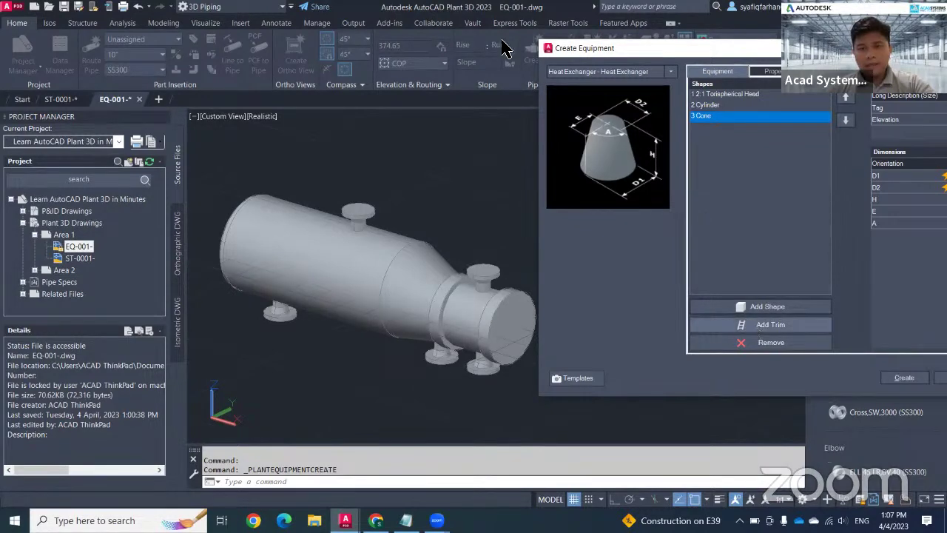
left_click(703, 306)
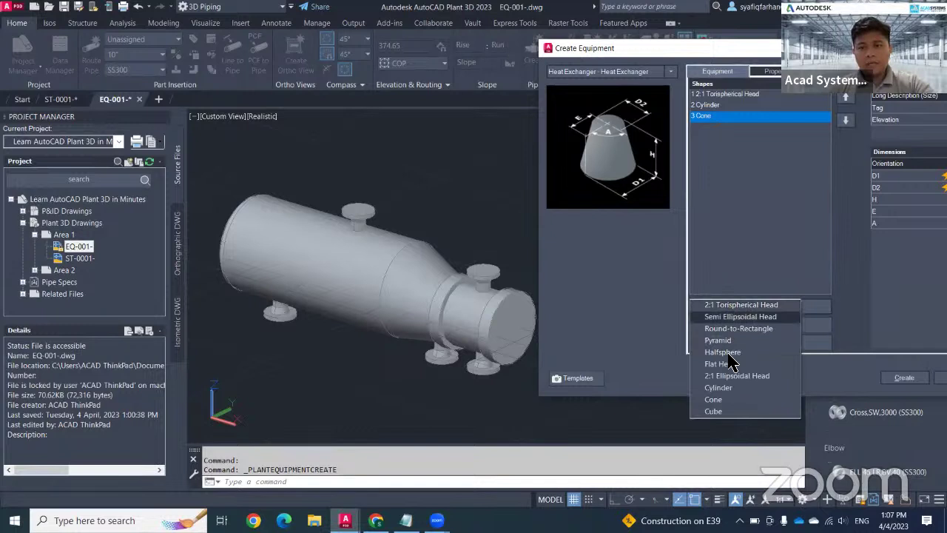
left_click(728, 388)
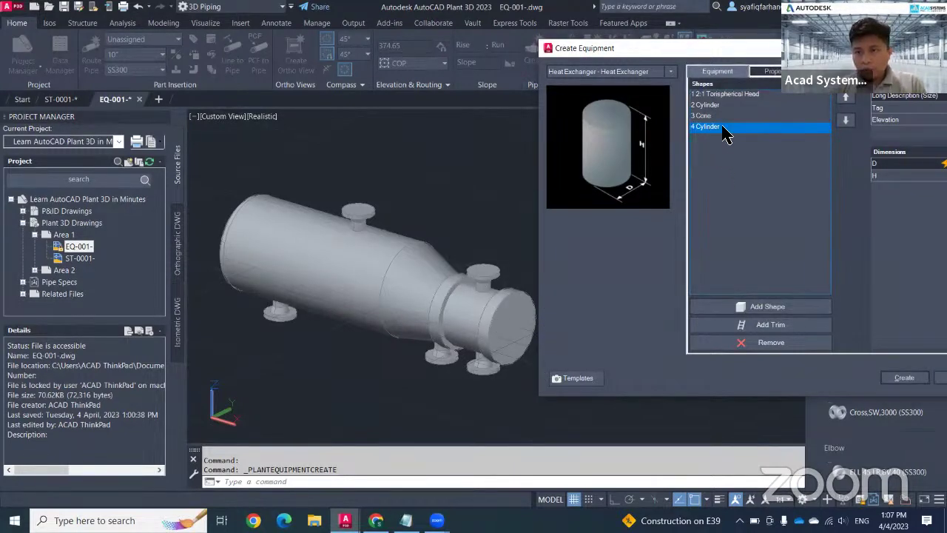
Add a Body Flange trim to the second cylinder and review the dimensions of the flange and that cylinder.
left_click(764, 328)
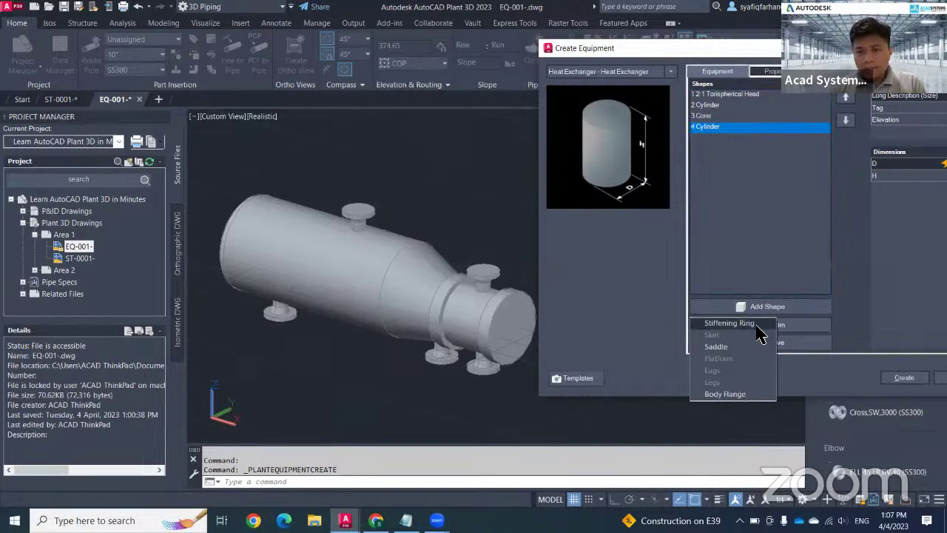
left_click(728, 395)
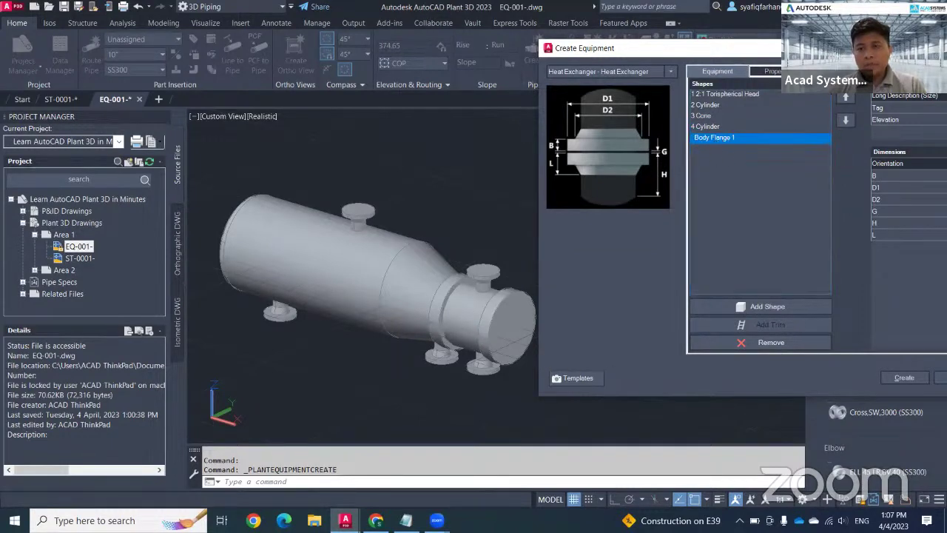
left_click_drag(790, 48, 699, 46)
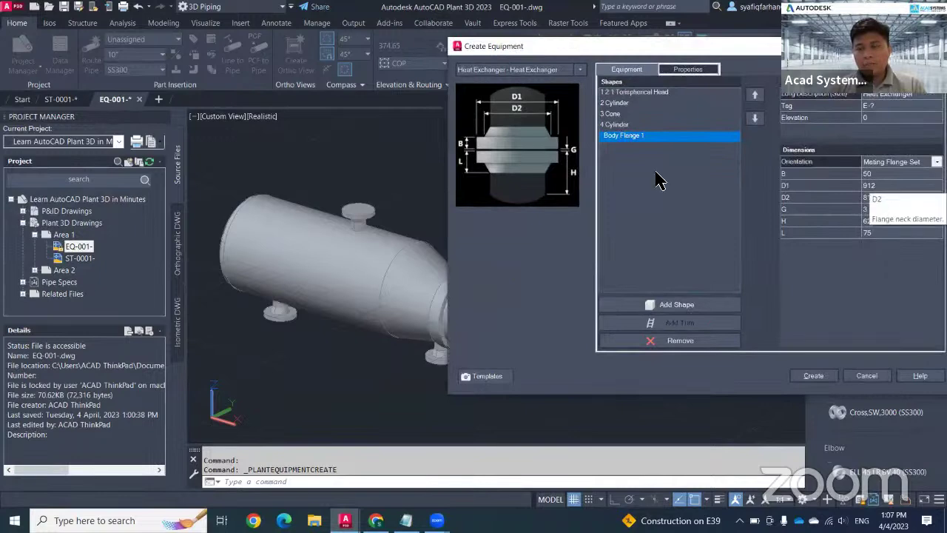
left_click(616, 125)
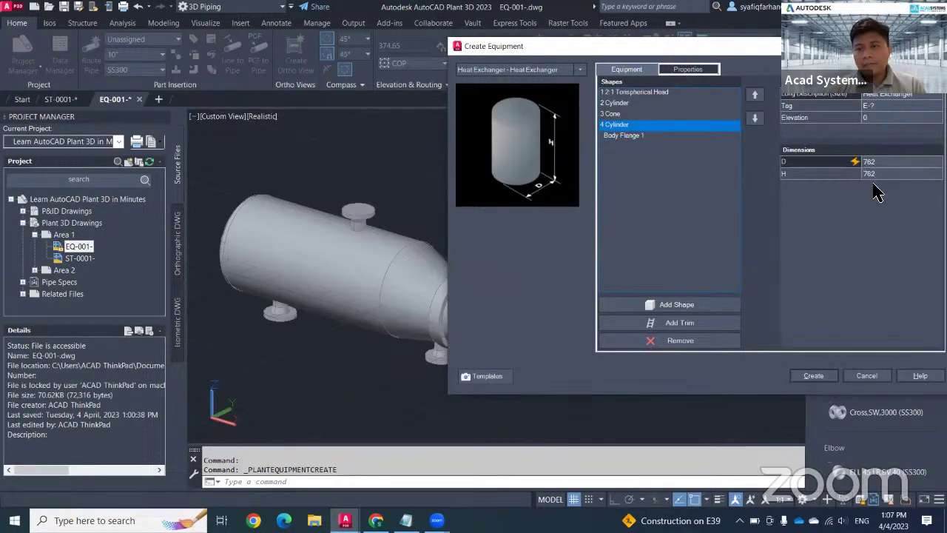
left_click(624, 135)
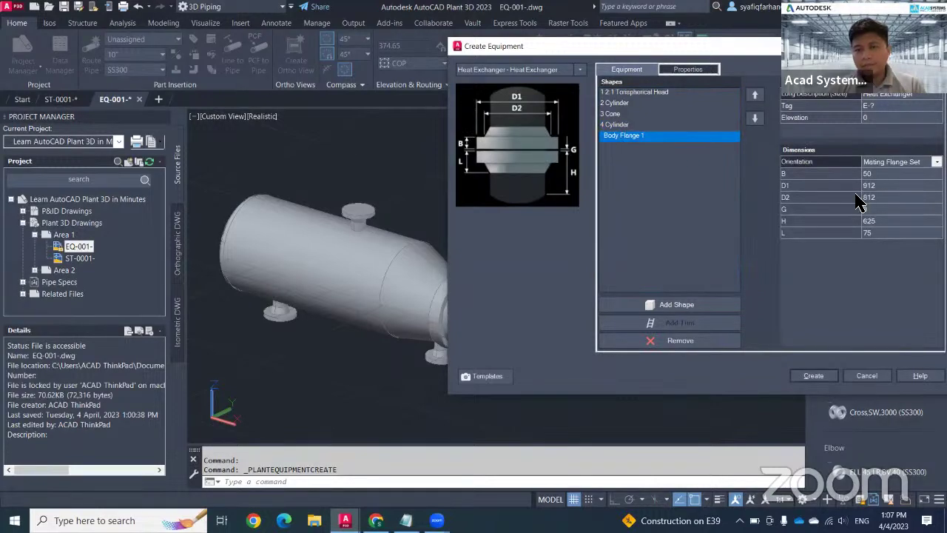
left_click(622, 126)
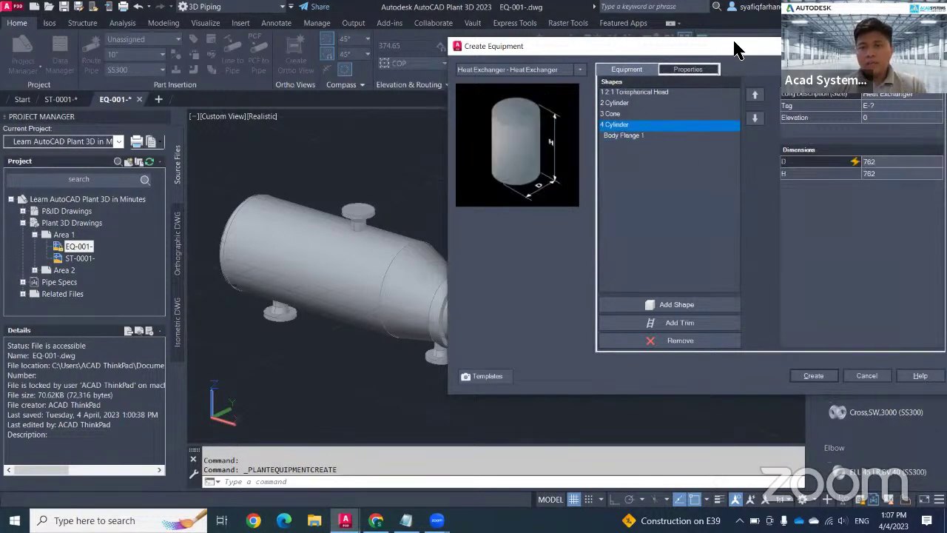
Create the custom heat exchanger and place it in the open area behind the reboiler with its default rotation.
left_click_drag(735, 46, 566, 24)
left_click(638, 355)
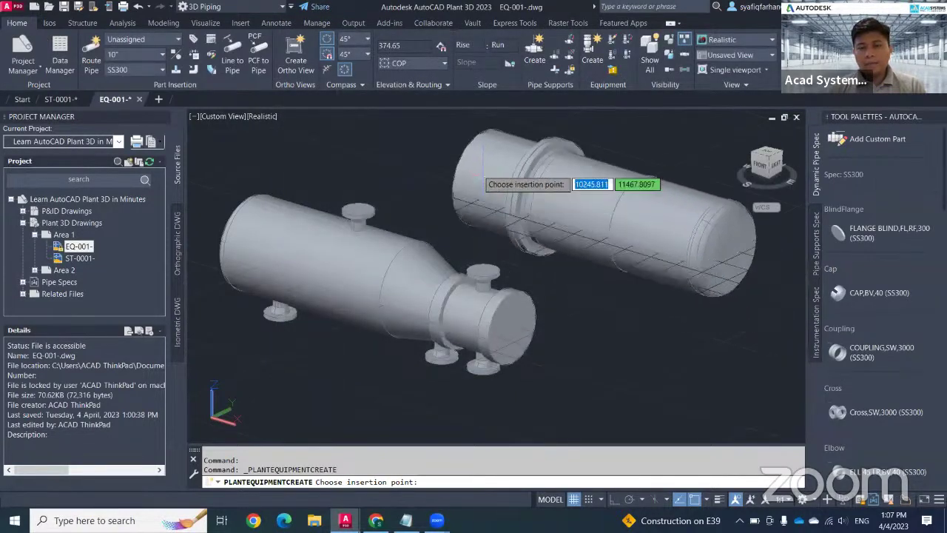
left_click(454, 143)
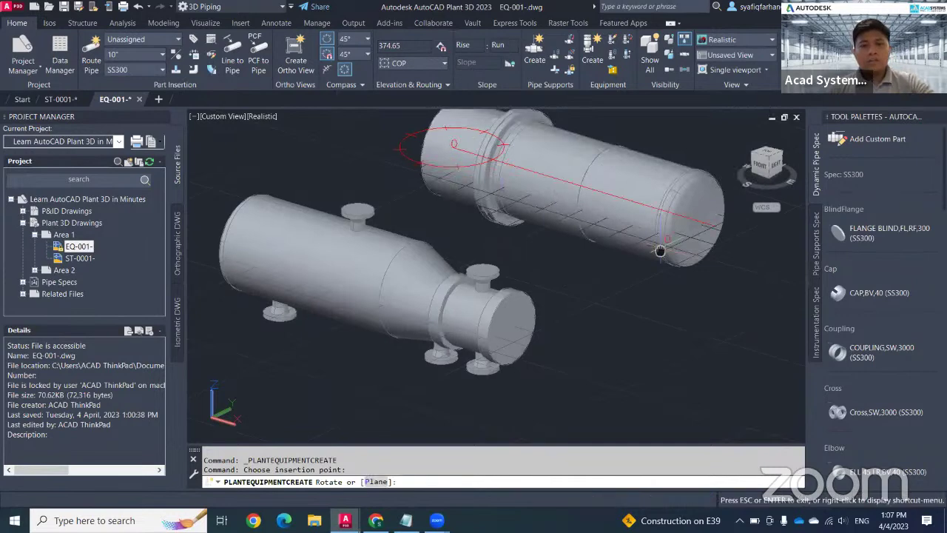
middle_click_drag(659, 251, 526, 340)
key("Return")
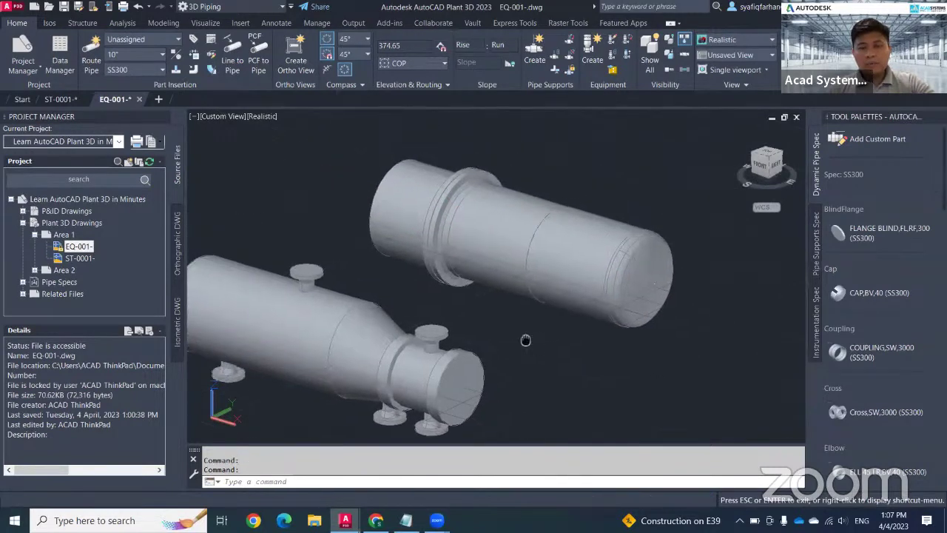
scroll(484, 234, "up", 2)
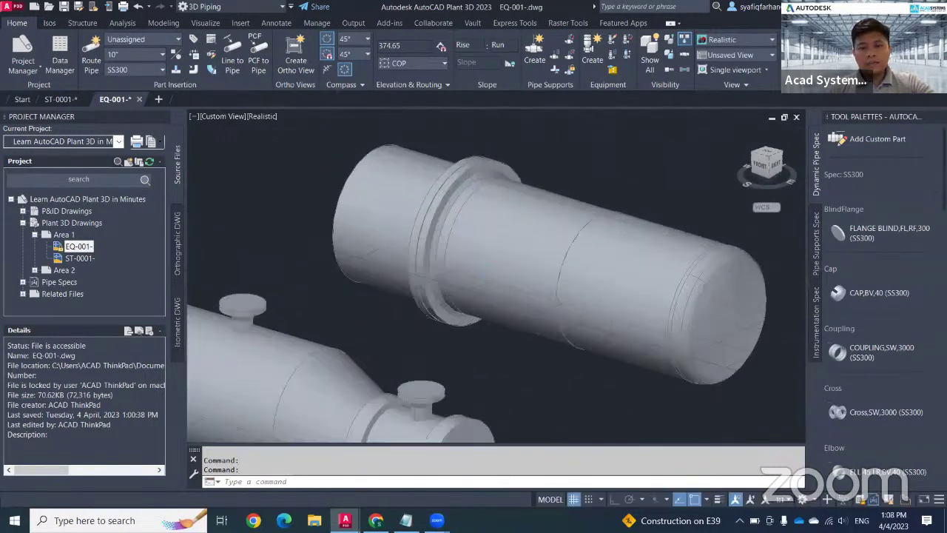
scroll(483, 179, "up", 5)
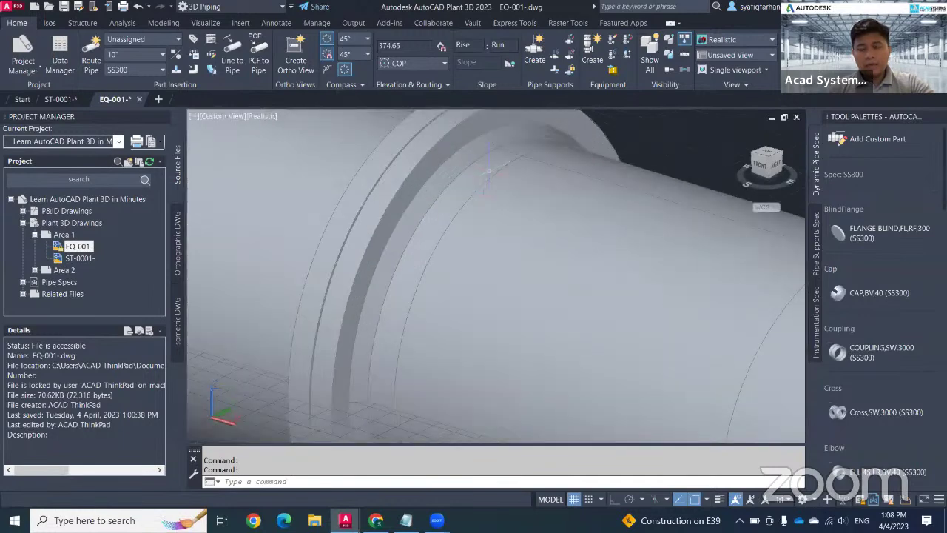
scroll(483, 191, "down", 7)
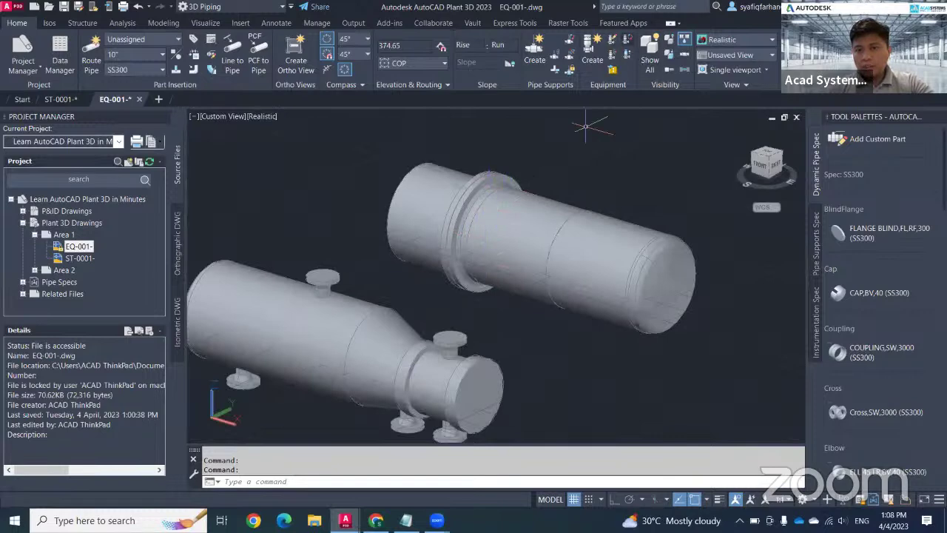
Modify the placed custom heat exchanger, setting the diameter D of its fourth shape, the end cylinder, to 350.
left_click(627, 41)
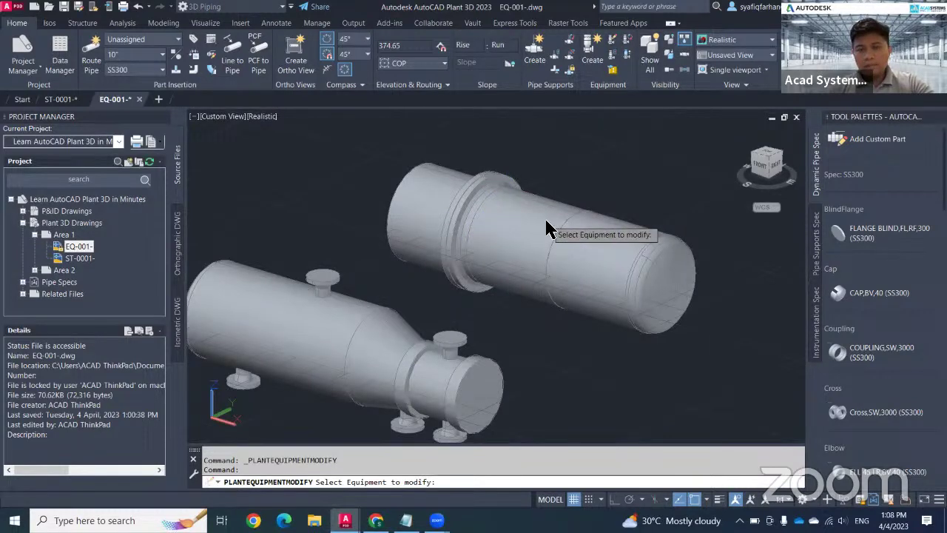
left_click(547, 229)
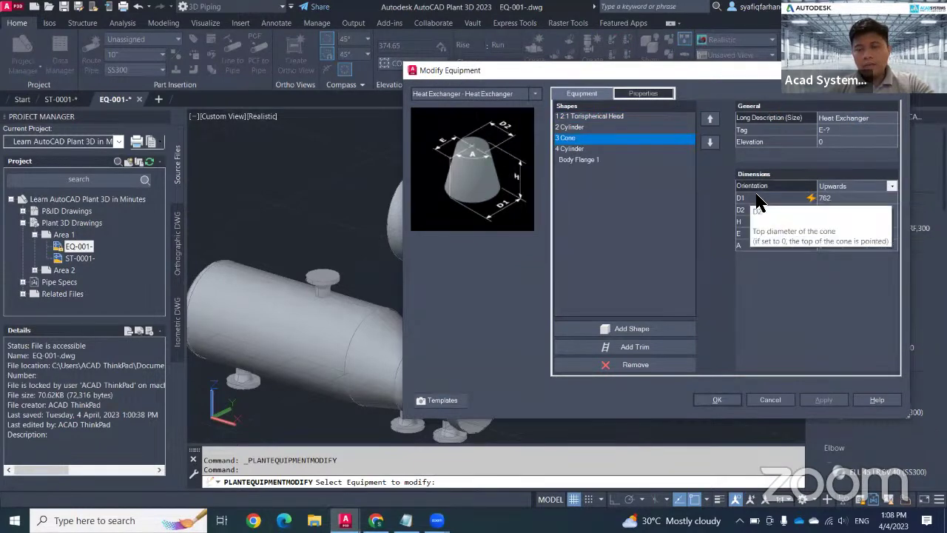
left_click(571, 149)
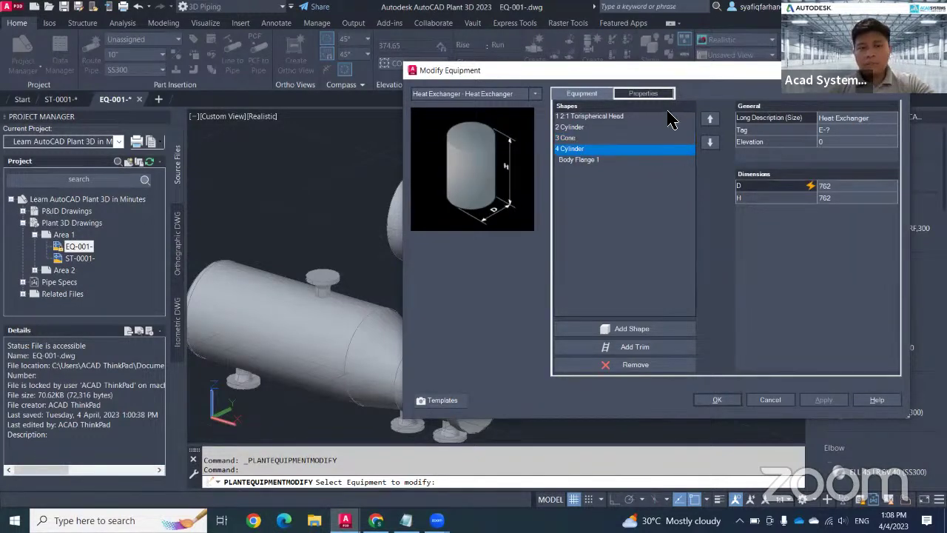
left_click(841, 188)
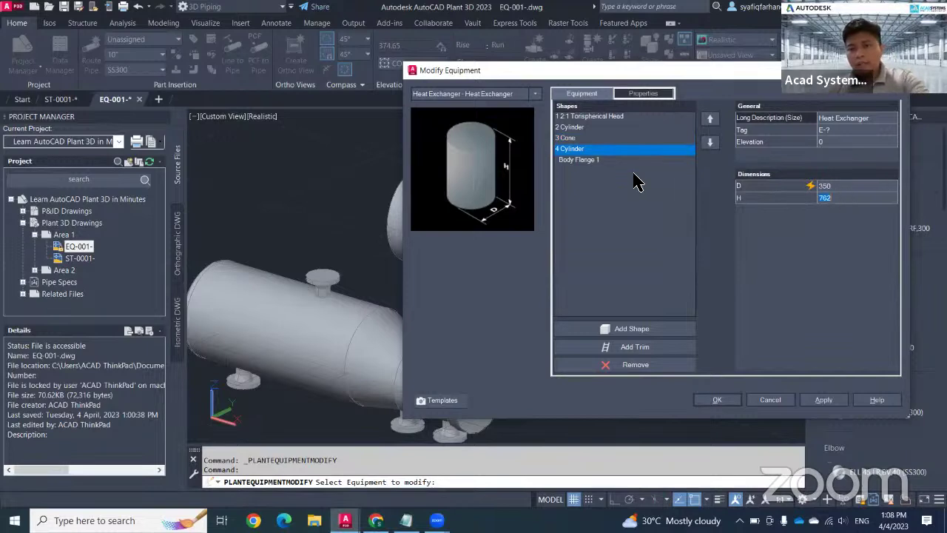
left_click(573, 138)
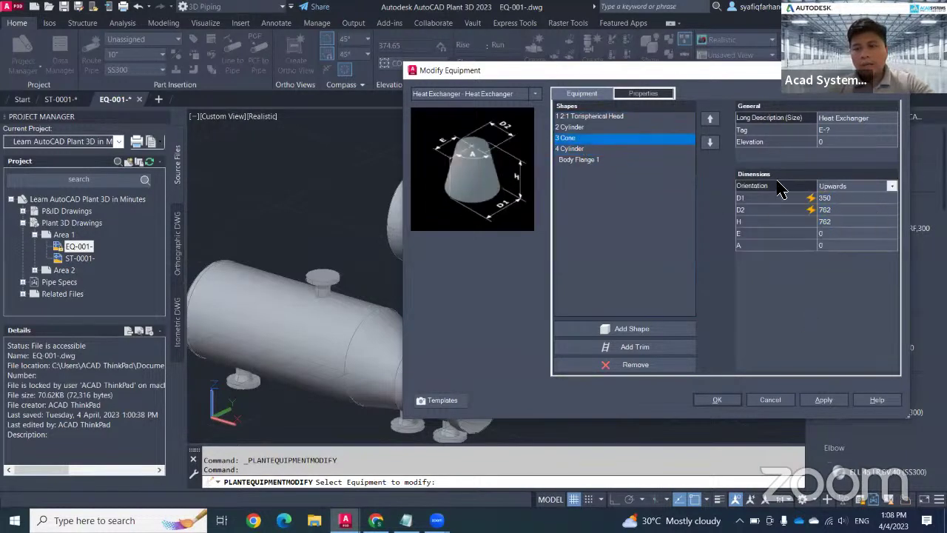
left_click(732, 395)
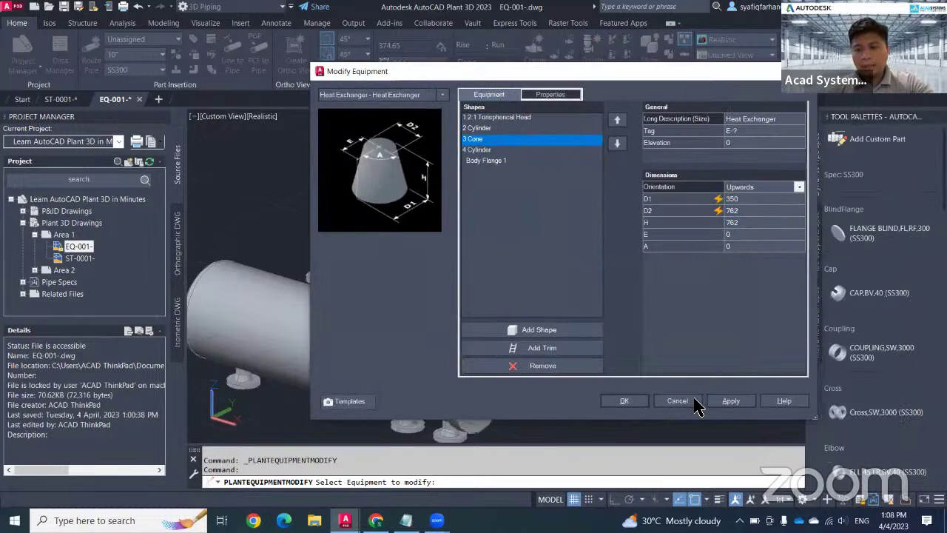
left_click(623, 400)
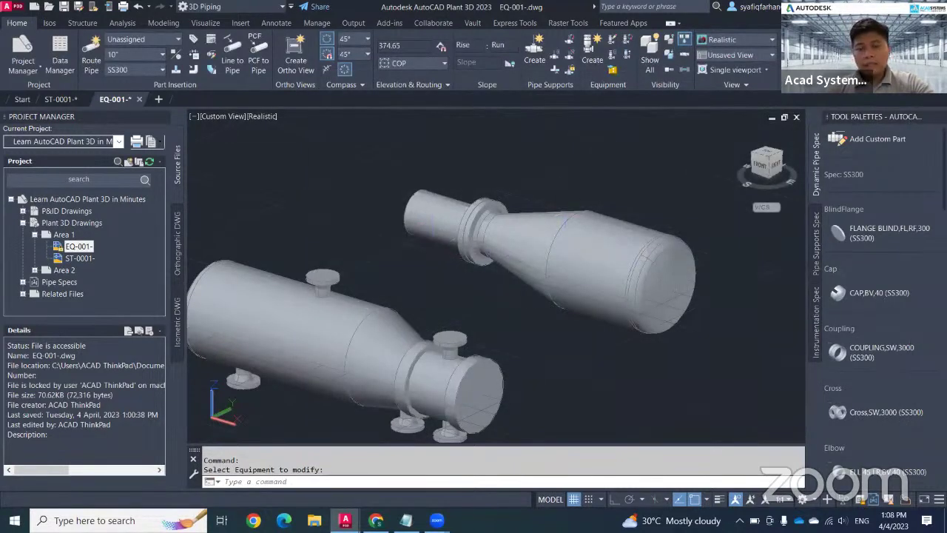
middle_click_drag(516, 296, 478, 296)
key("Escape")
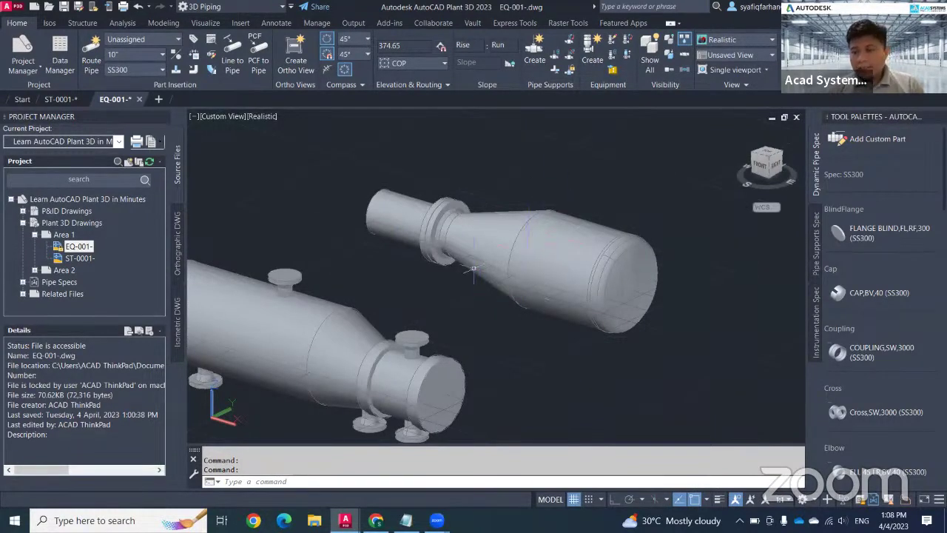
left_click(540, 260)
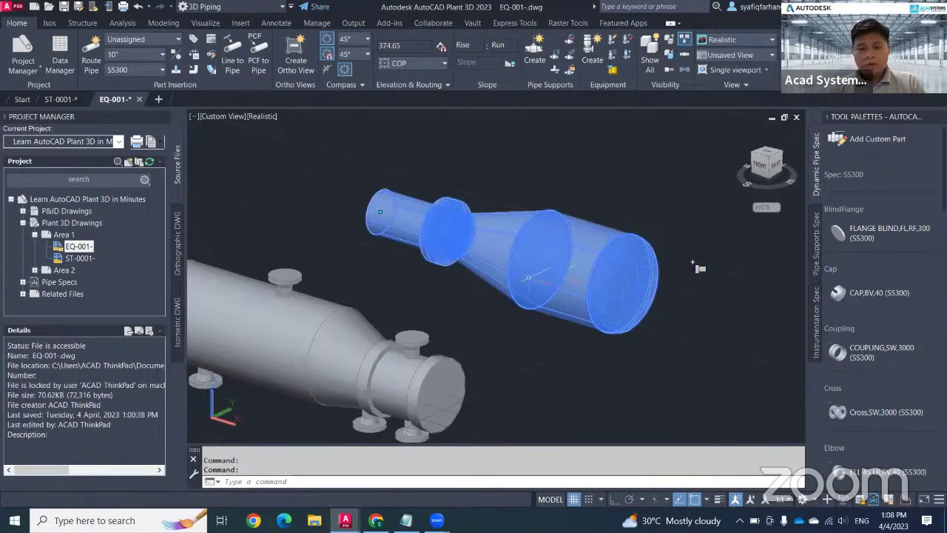
middle_click_drag(518, 344, 574, 322)
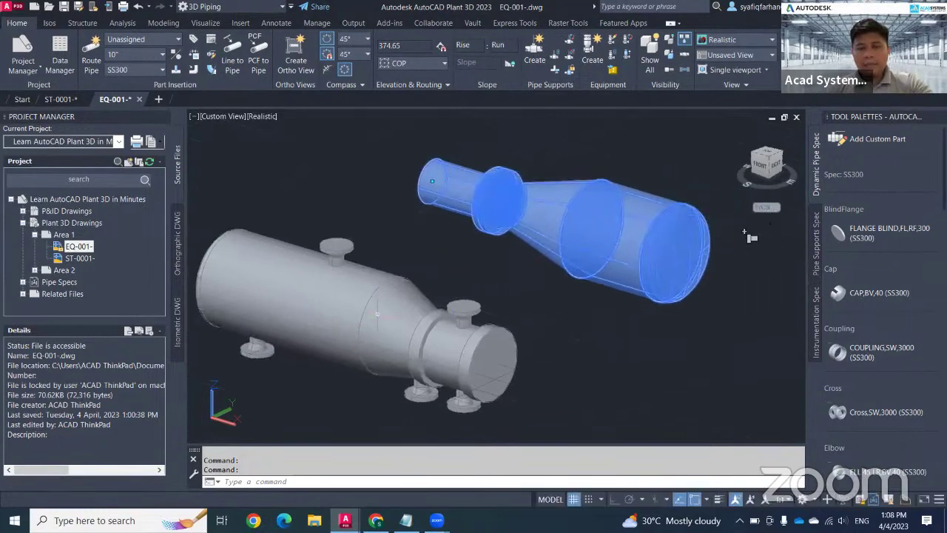
key("Escape")
Edit the location of nozzle N-2 on top of the reboiler's large shell, setting its angle A to 180.
left_click(358, 310)
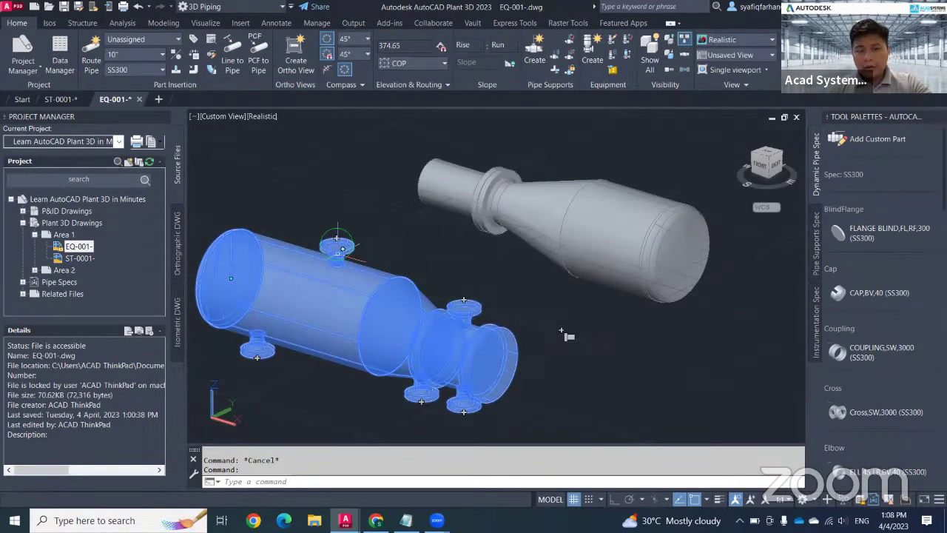
mouse_move(337, 238)
key("Escape")
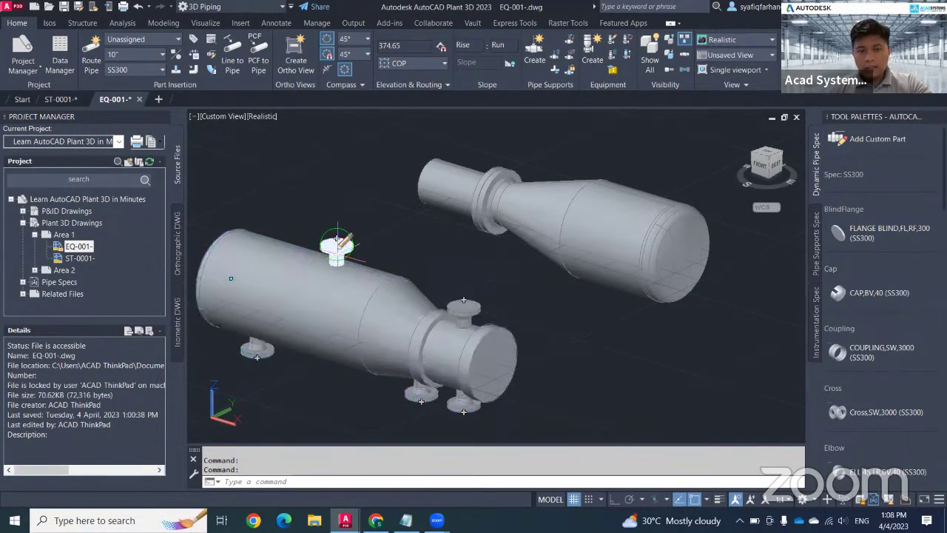
left_click(338, 239, "ctrl")
left_click(343, 239)
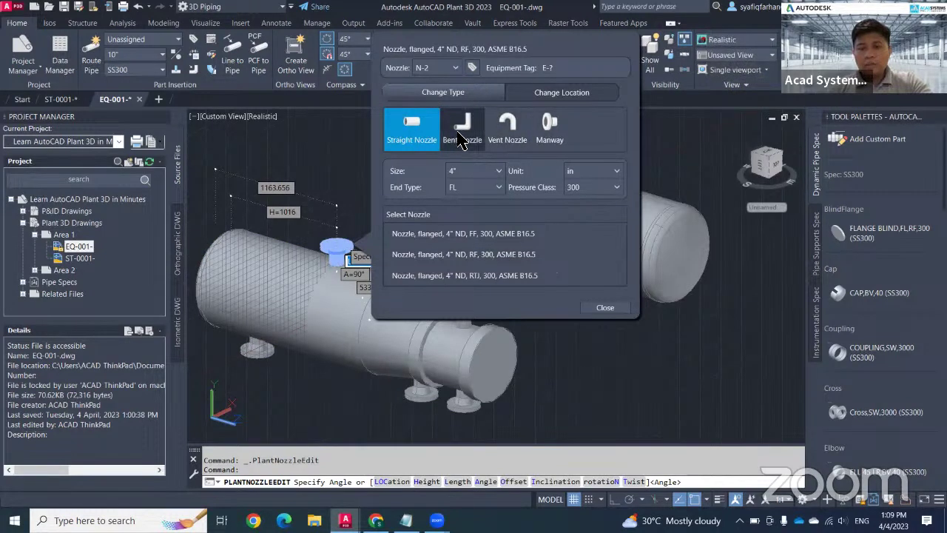
left_click(577, 103)
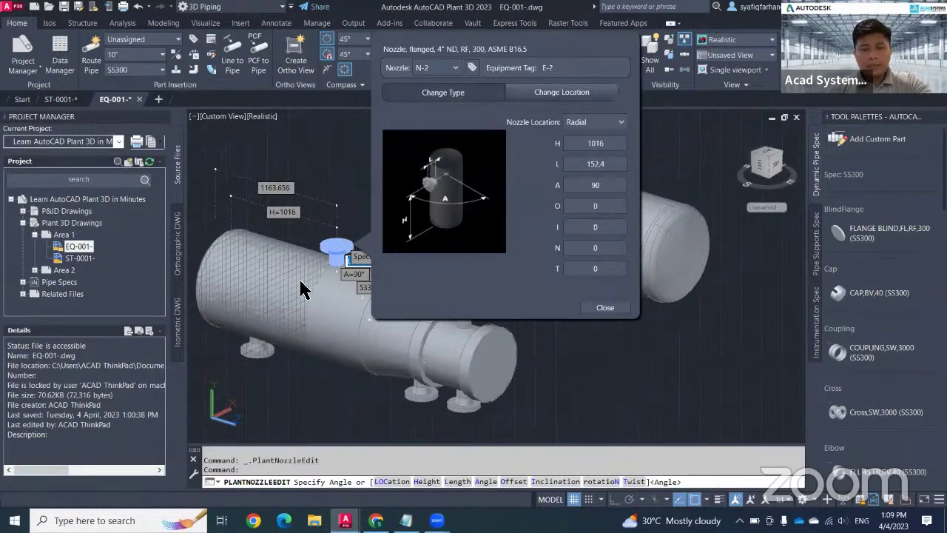
double_click(590, 187)
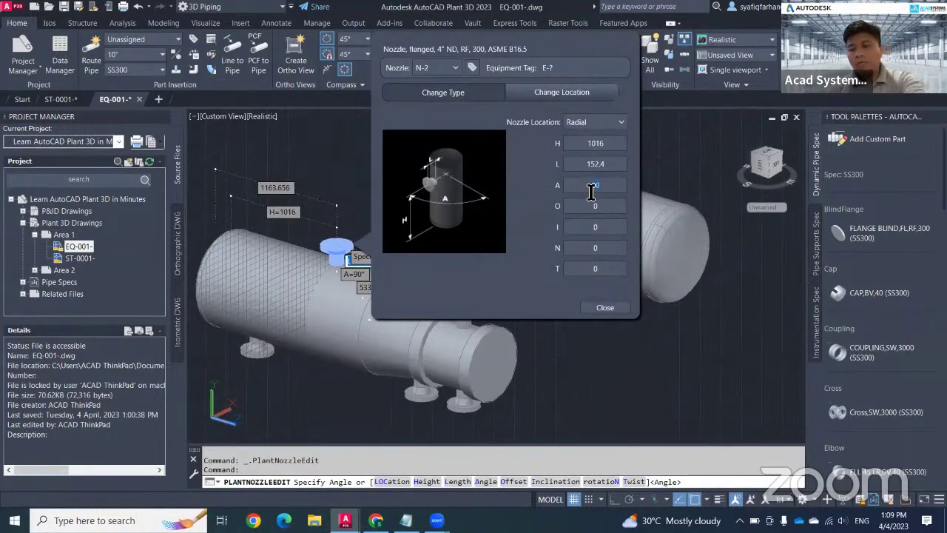
type("180")
key("Tab")
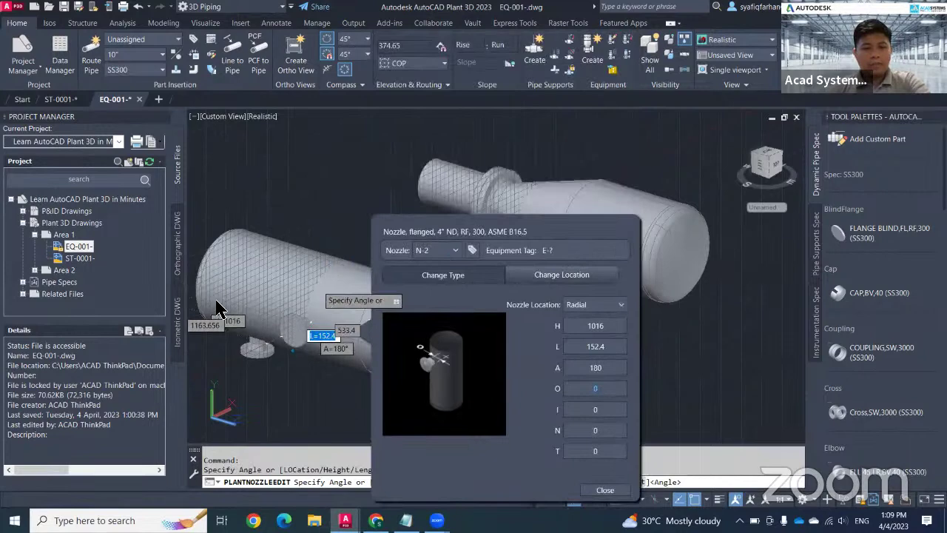
Set the height H of nozzle N-2 to 800 and finish editing the nozzle.
left_click(616, 352)
left_click(616, 330)
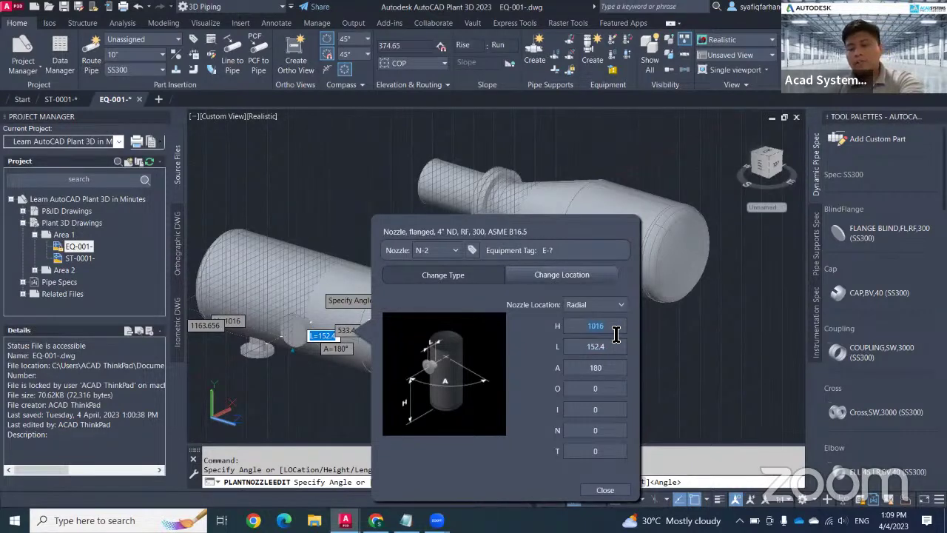
type("800")
left_click(617, 352)
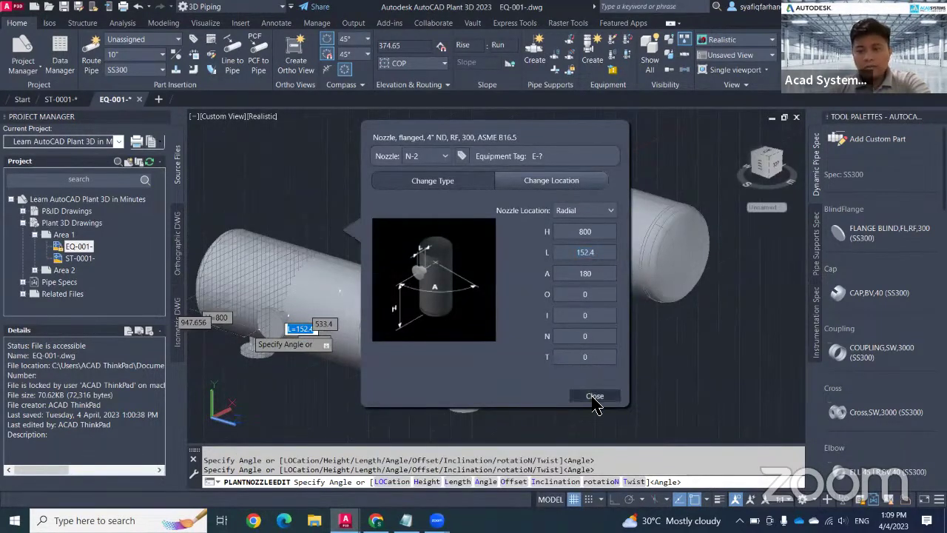
left_click(592, 397)
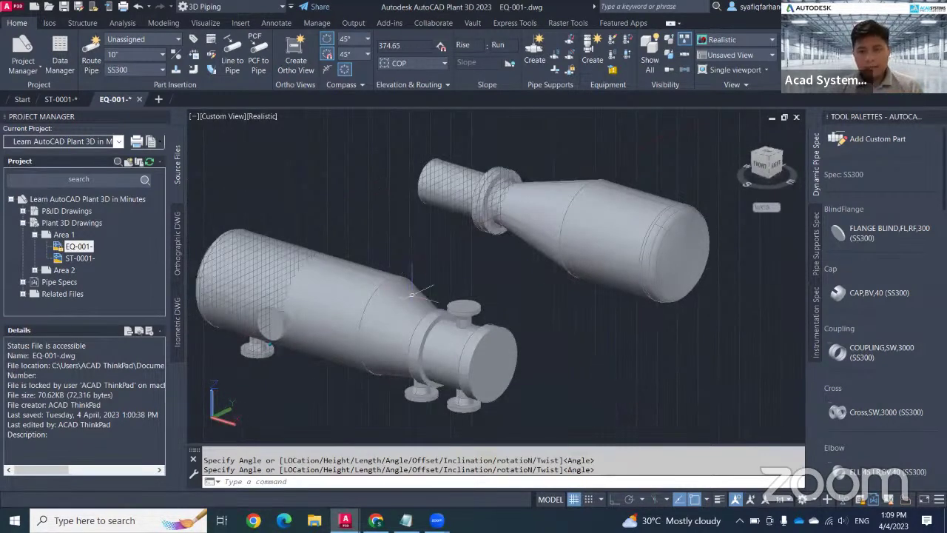
Add a nozzle to the custom heat exchanger behind the reboiler, keeping its default size and type.
left_click(625, 296)
middle_click_drag(650, 323, 543, 344)
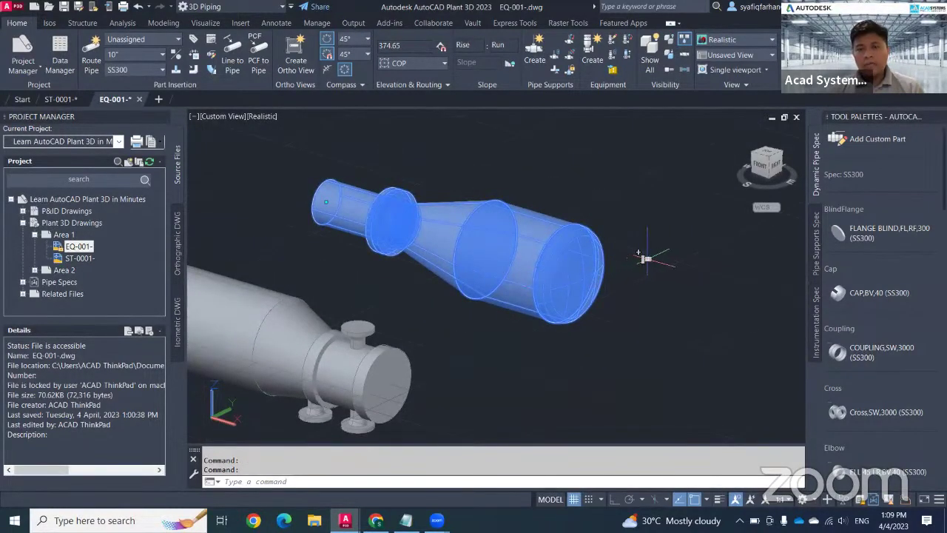
left_click(646, 261)
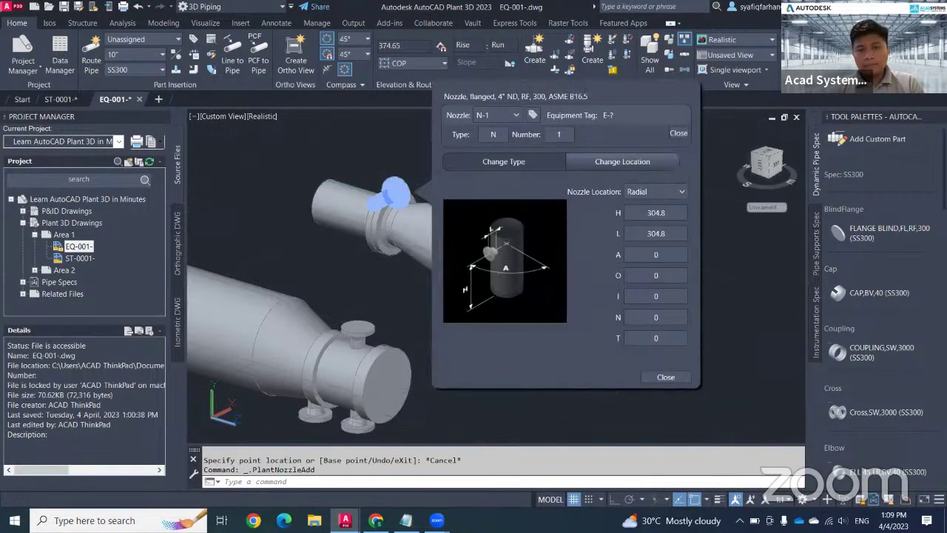
left_click(617, 256)
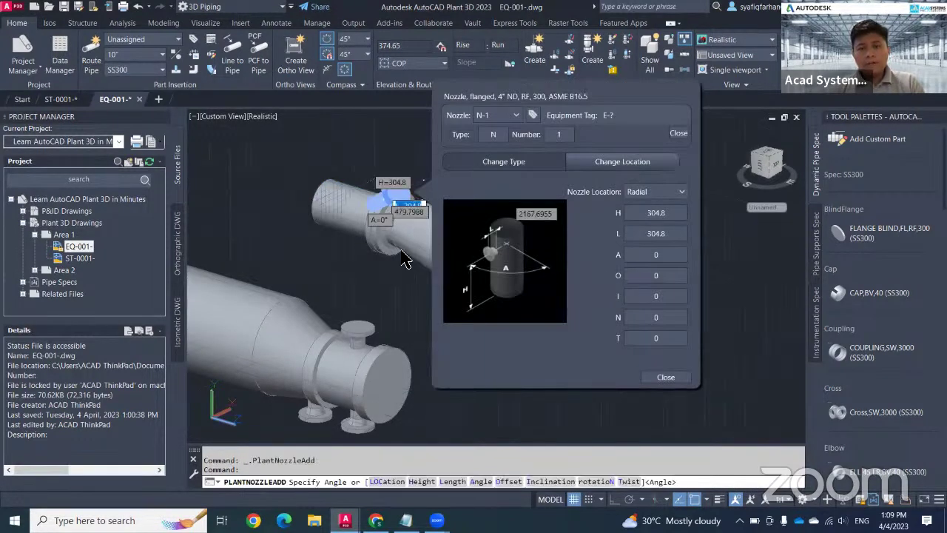
scroll(350, 263, "up", 2)
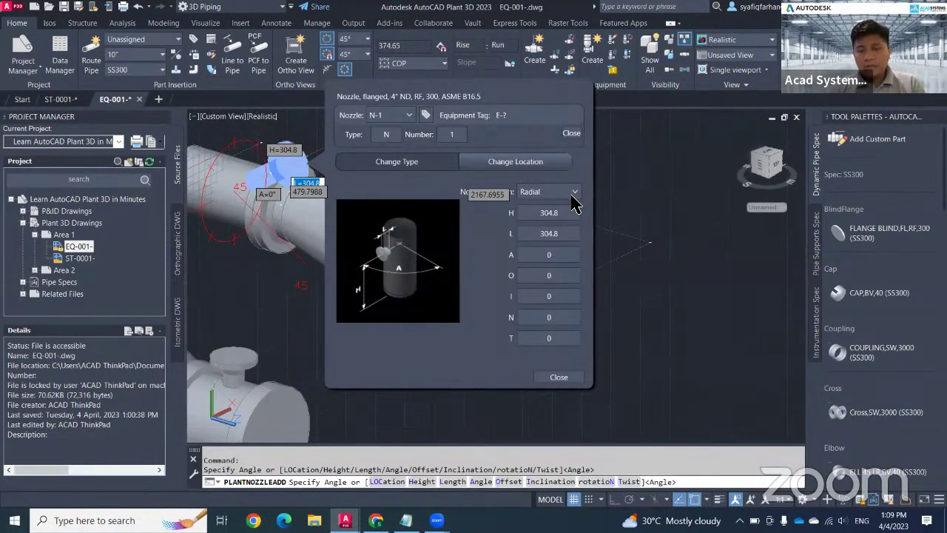
left_click_drag(560, 100, 816, 105)
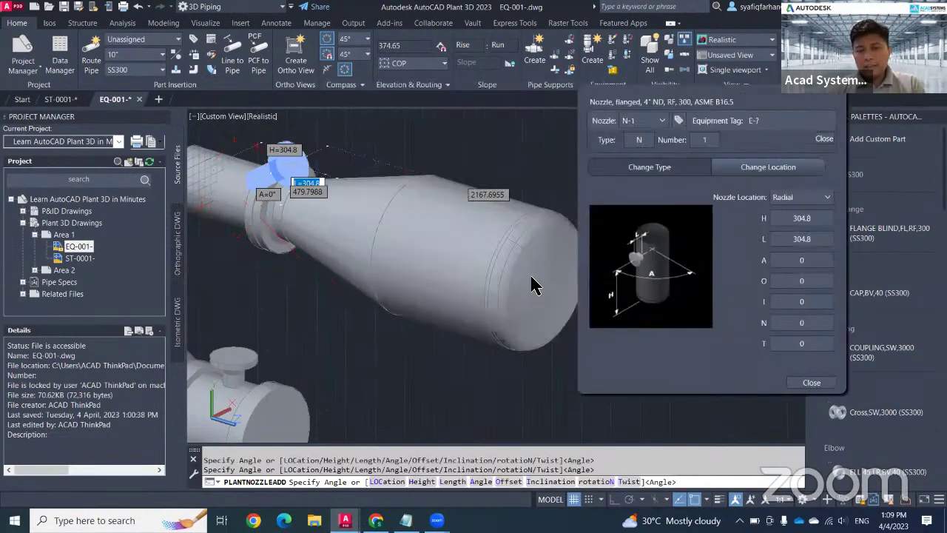
Set the new nozzle's location to Top on the custom heat exchanger, keeping the default dimensions, and finish the nozzle edit.
left_click(799, 200)
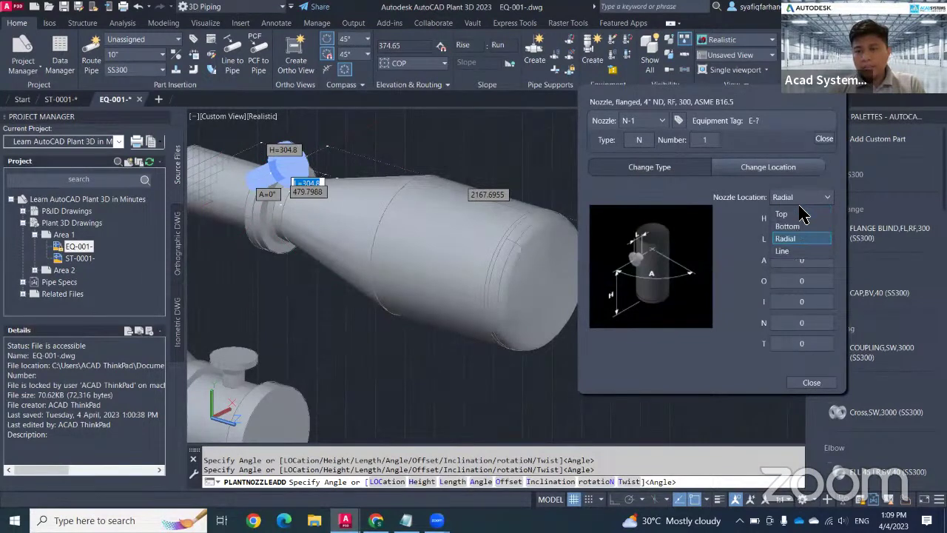
left_click(795, 214)
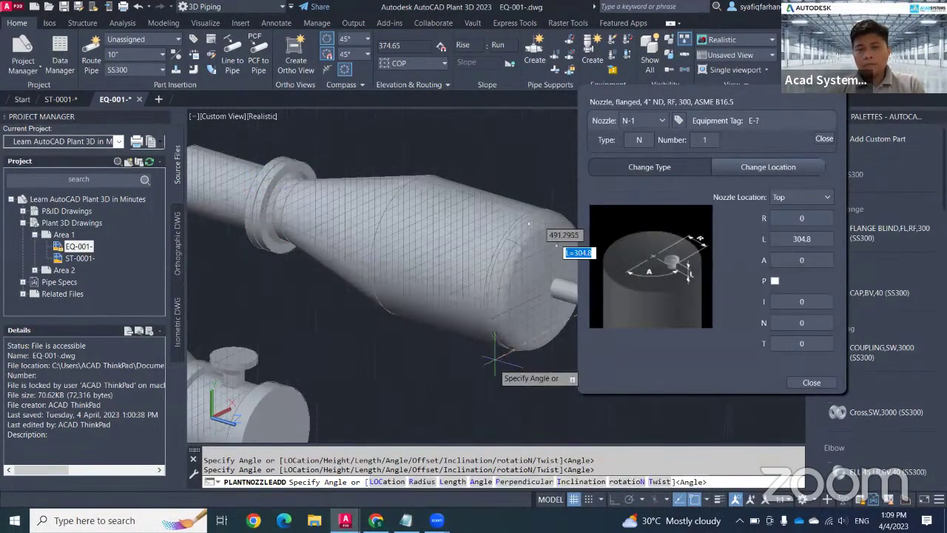
middle_click_drag(497, 359, 343, 343)
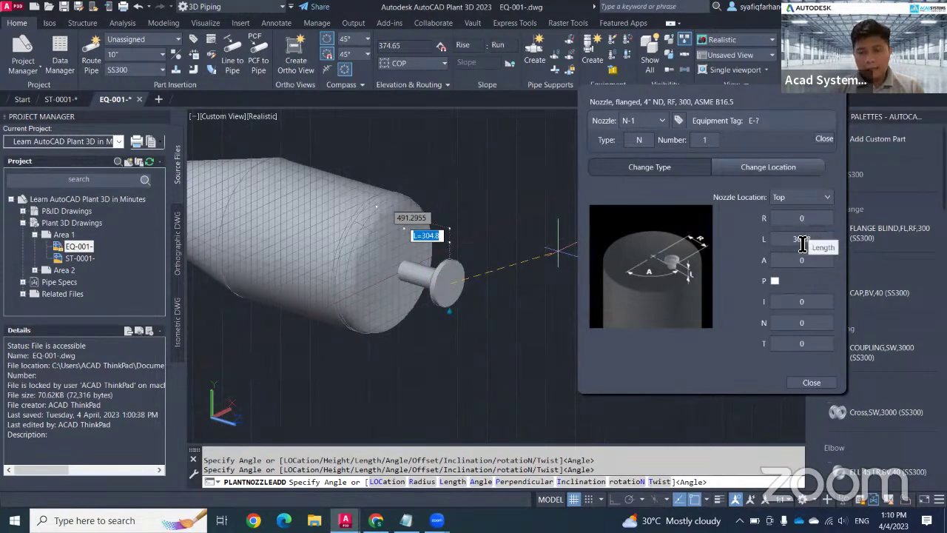
left_click(797, 383)
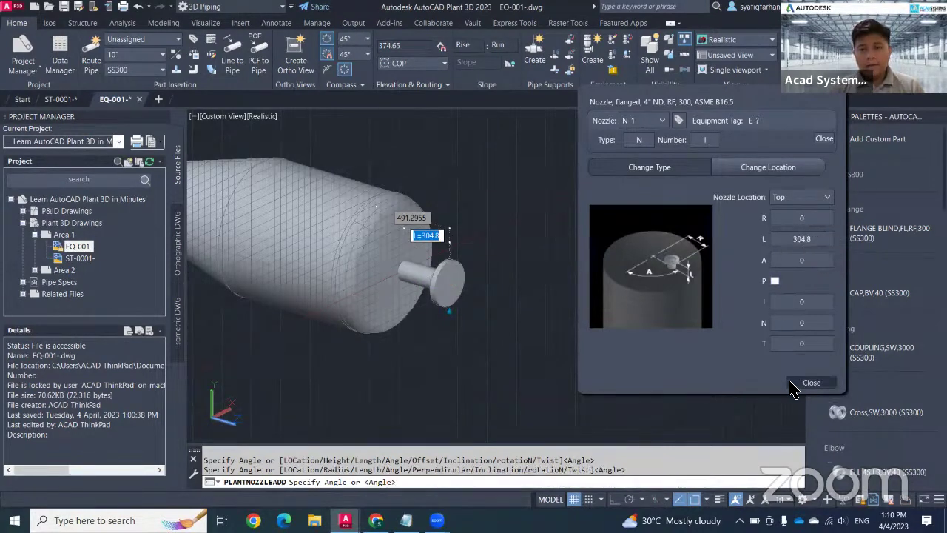
middle_click_drag(646, 374, 748, 393)
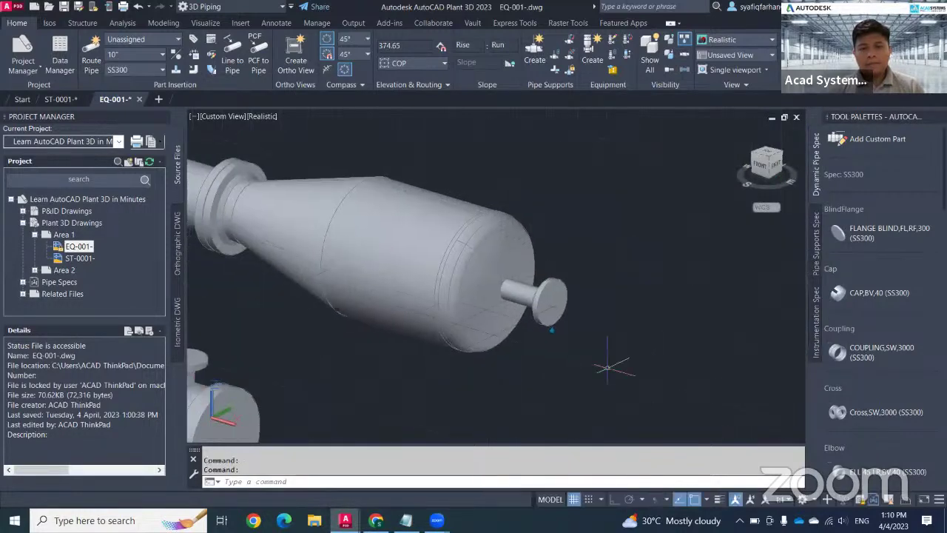
scroll(601, 365, "down", 1)
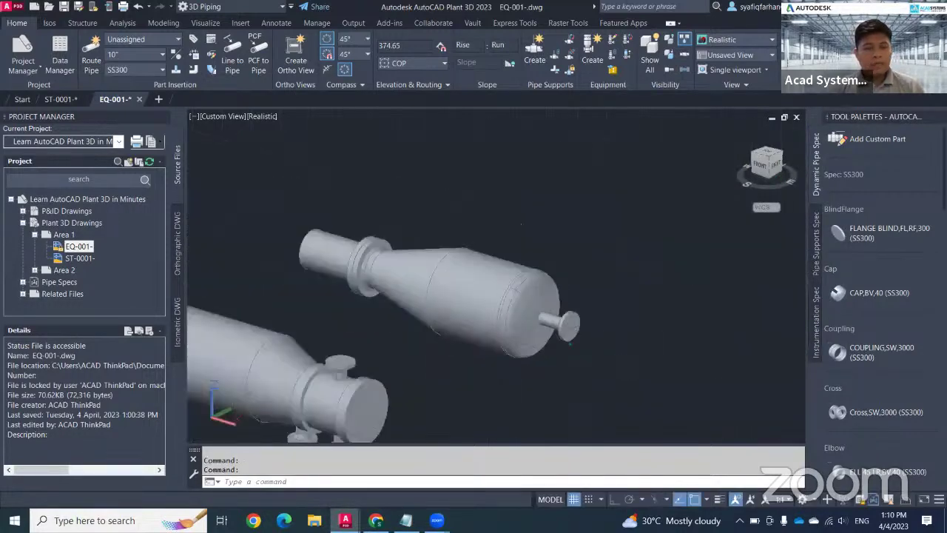
middle_click_drag(608, 362, 657, 356)
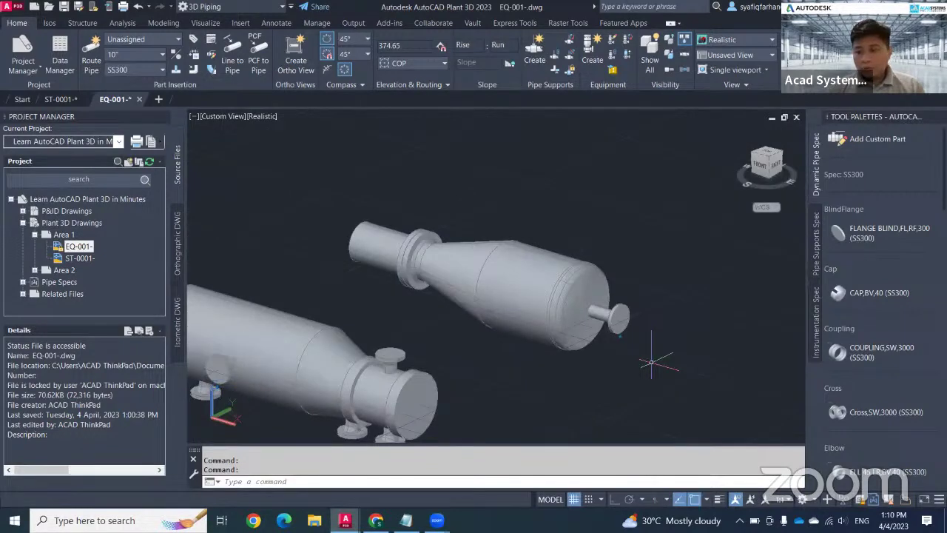